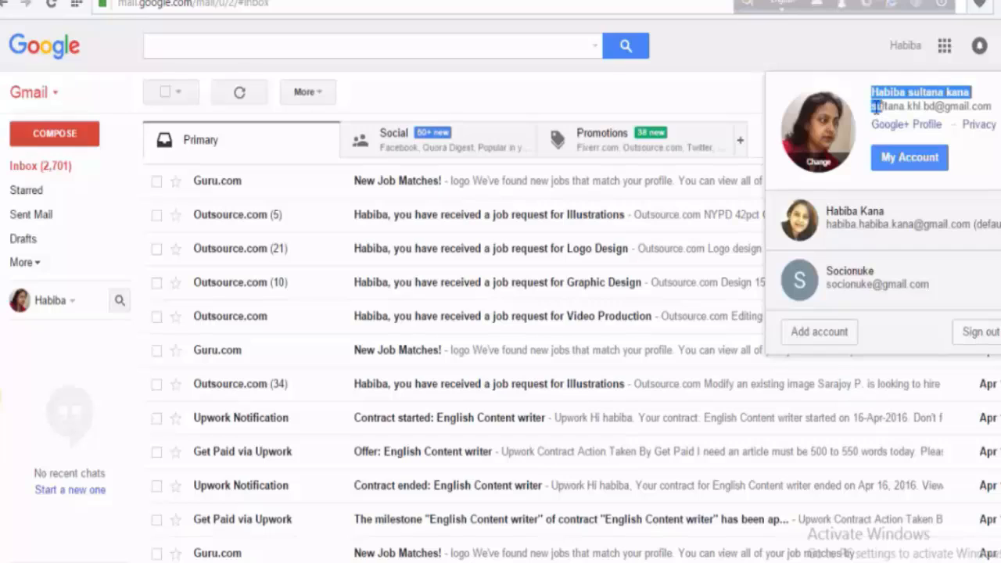
click(920, 107)
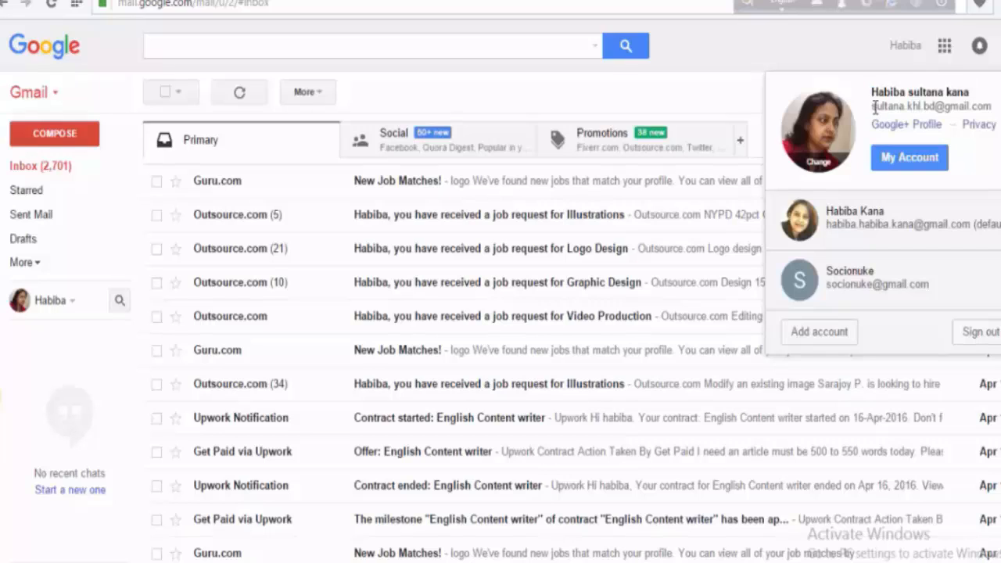
drag(888, 107, 987, 109)
right_click(988, 110)
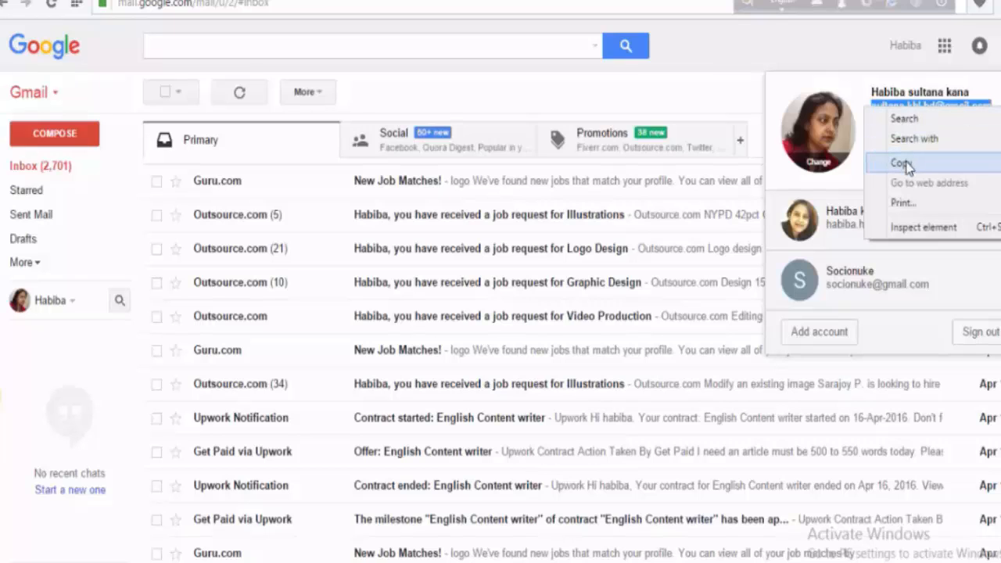
click(904, 162)
- Choose freelancer sign-up on Belancer and enter the first name, last name and username
click(392, 1)
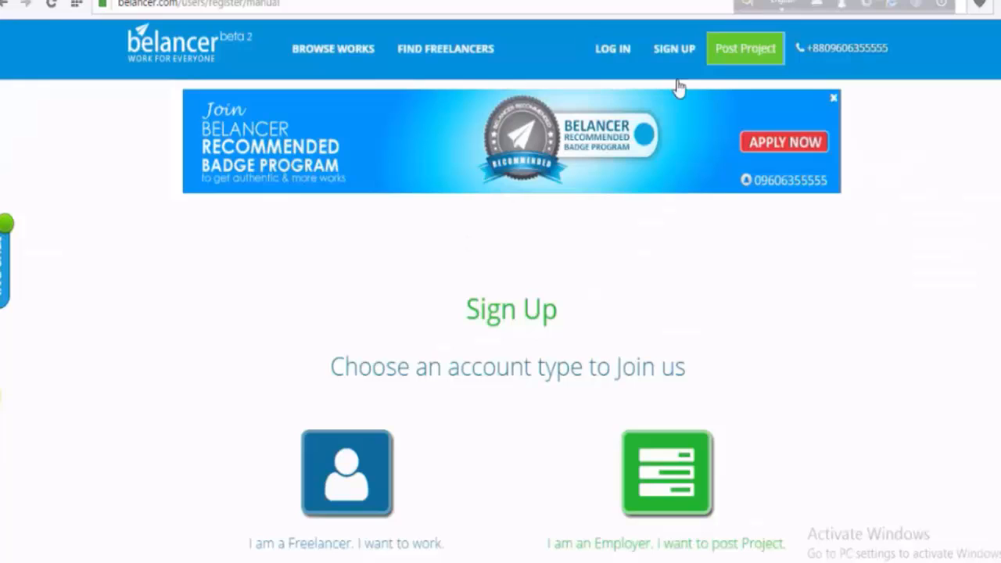
scroll(688, 328, down, 3)
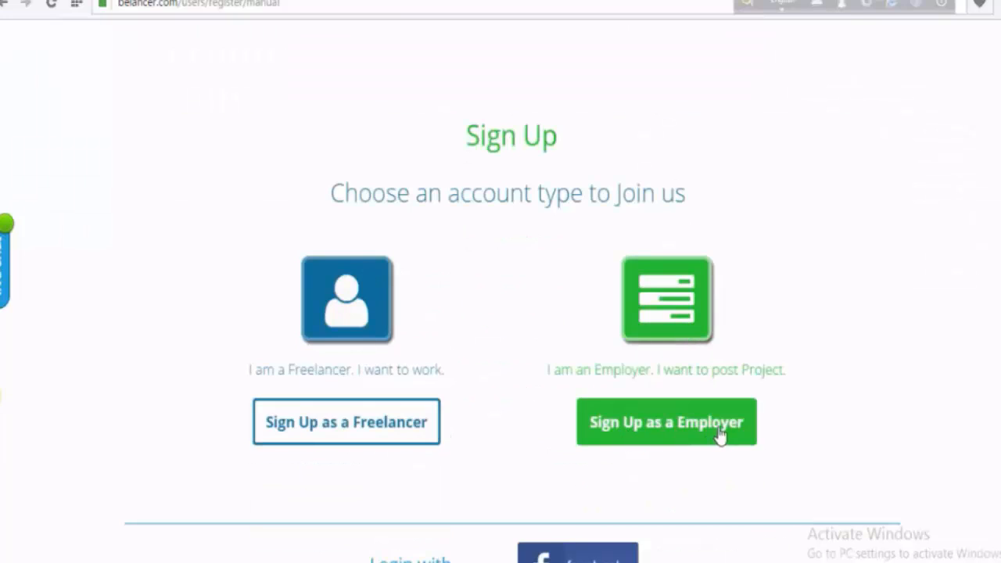
click(316, 429)
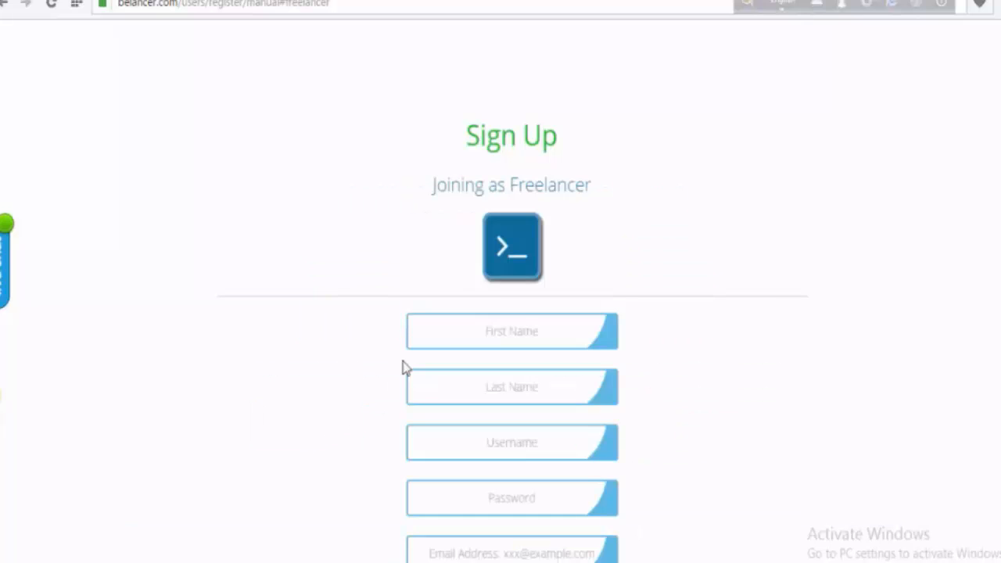
click(534, 349)
text(hasiba)
click(495, 370)
text(sultana)
click(519, 443)
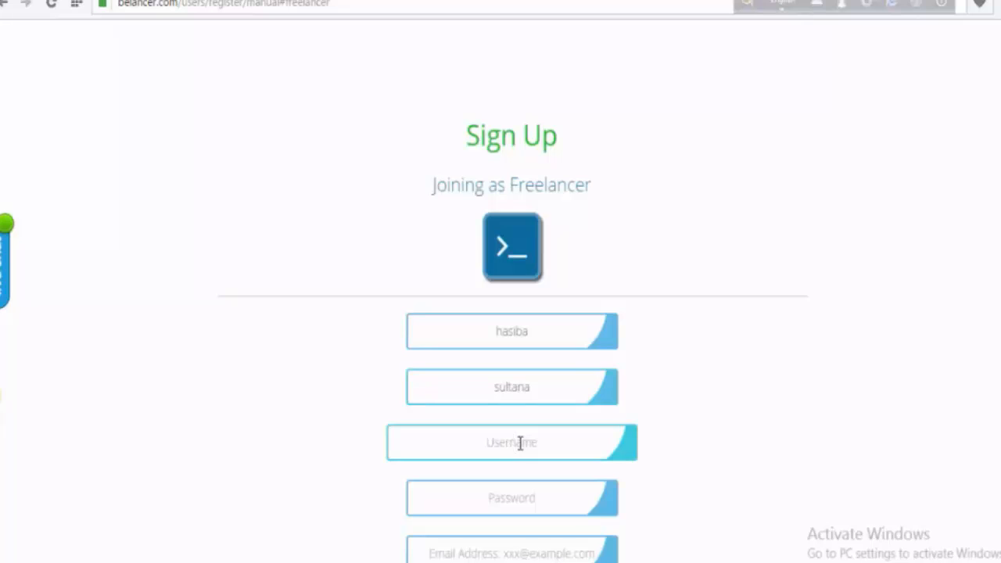
text(hasiba2016)
- Enter the account password and paste the copied e-mail address
click(770, 430)
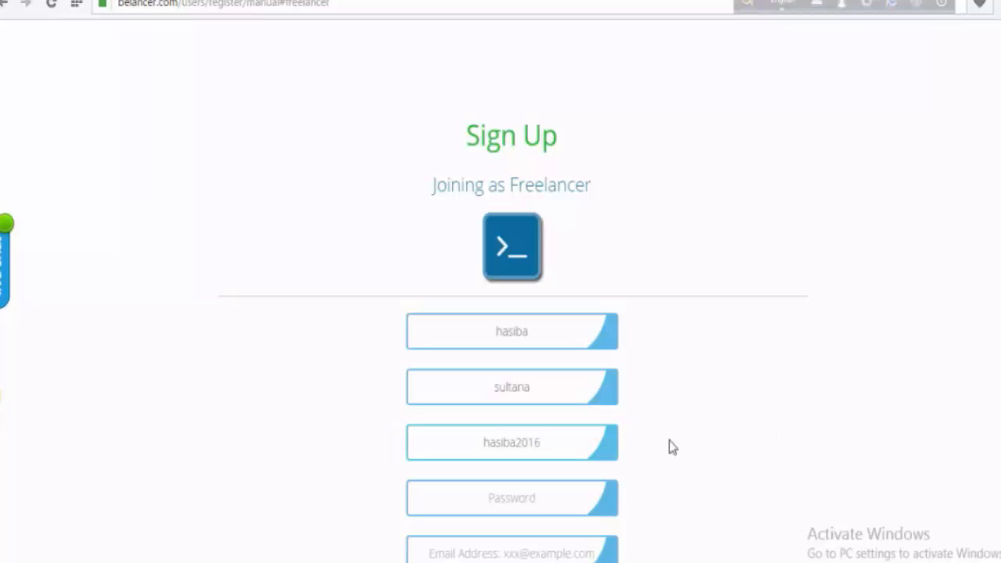
scroll(595, 478, down, 1)
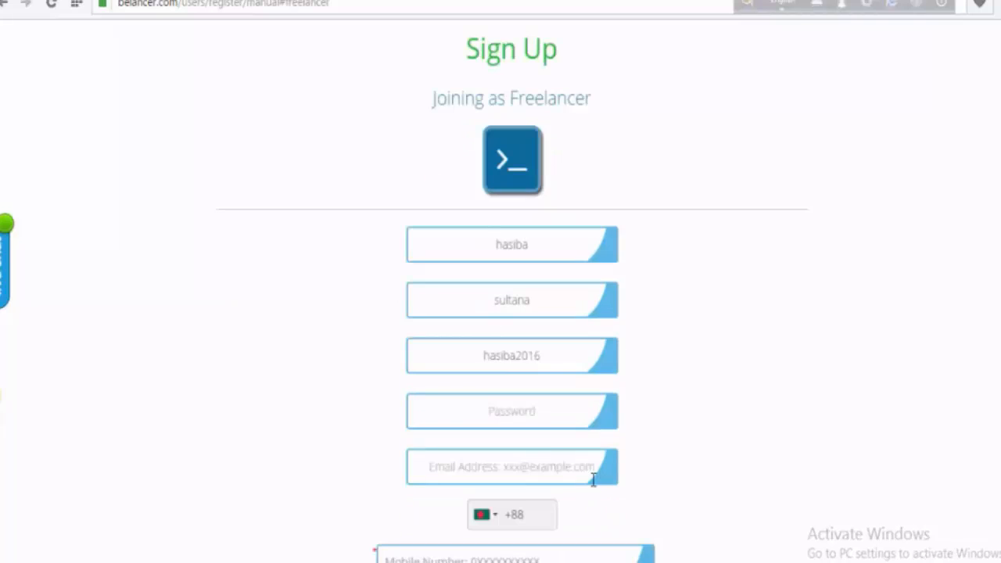
click(550, 409)
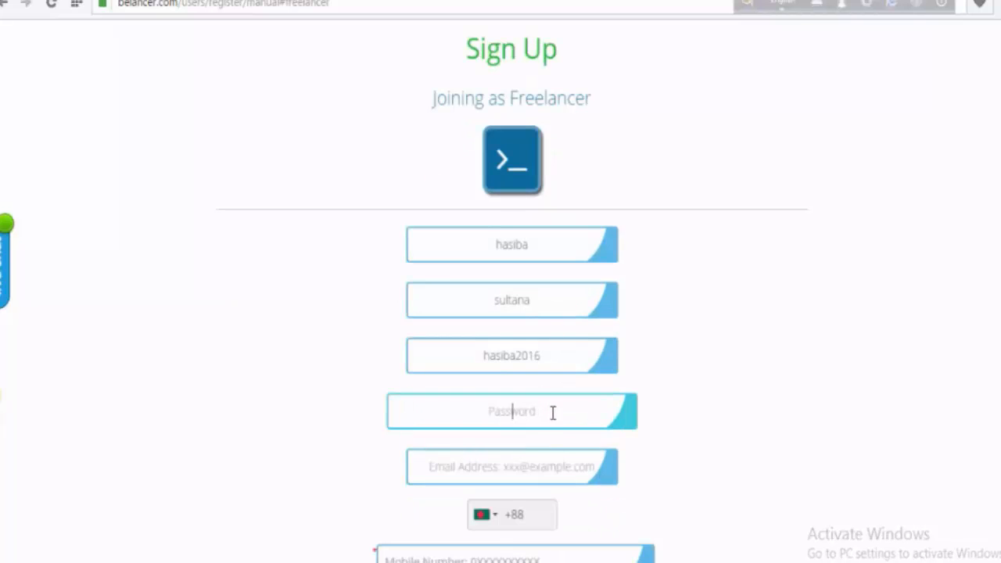
text(•)
click(525, 464)
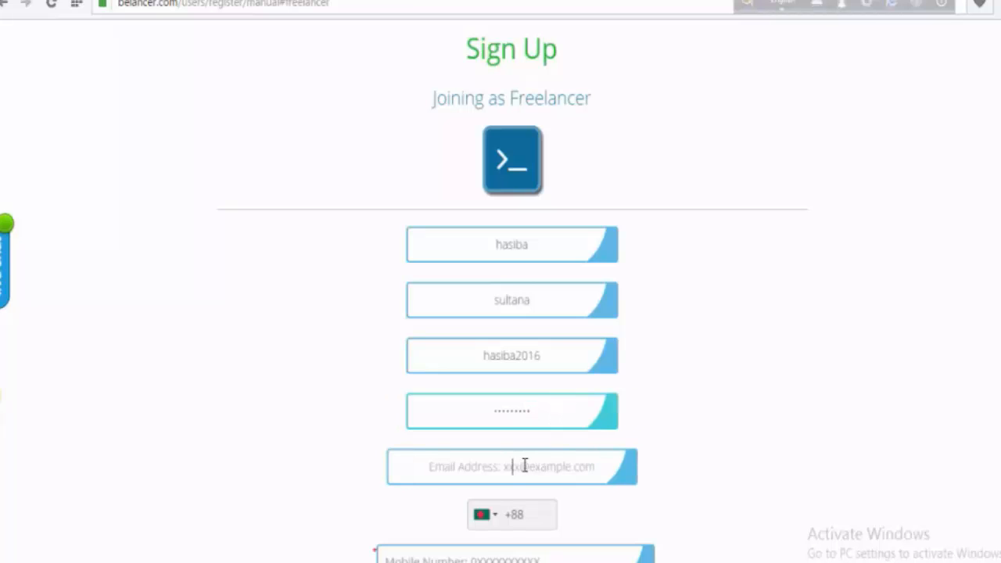
key(ctrl+v)
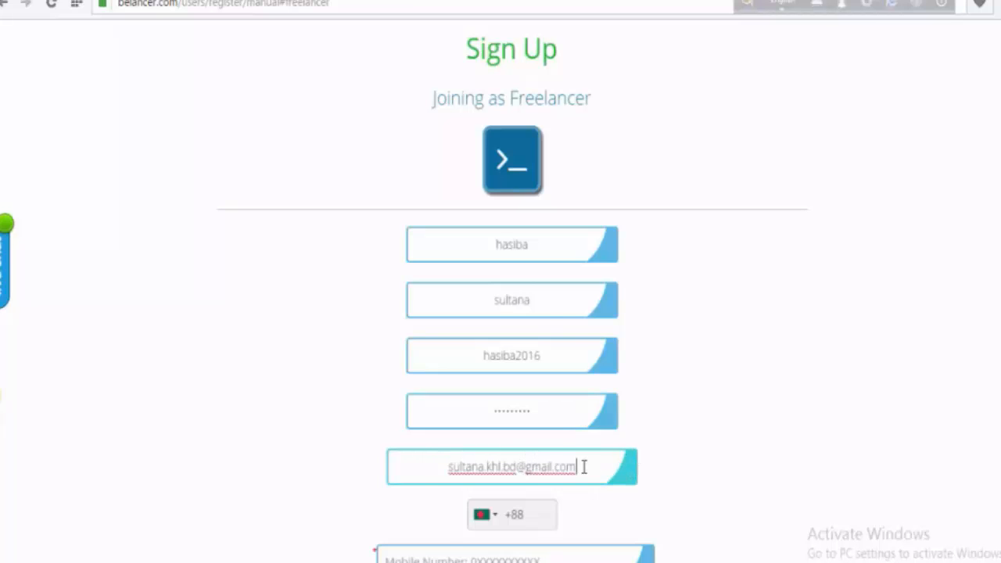
- Fill in the mobile number, correcting a mistyped digit
scroll(583, 466, down, 1)
click(481, 478)
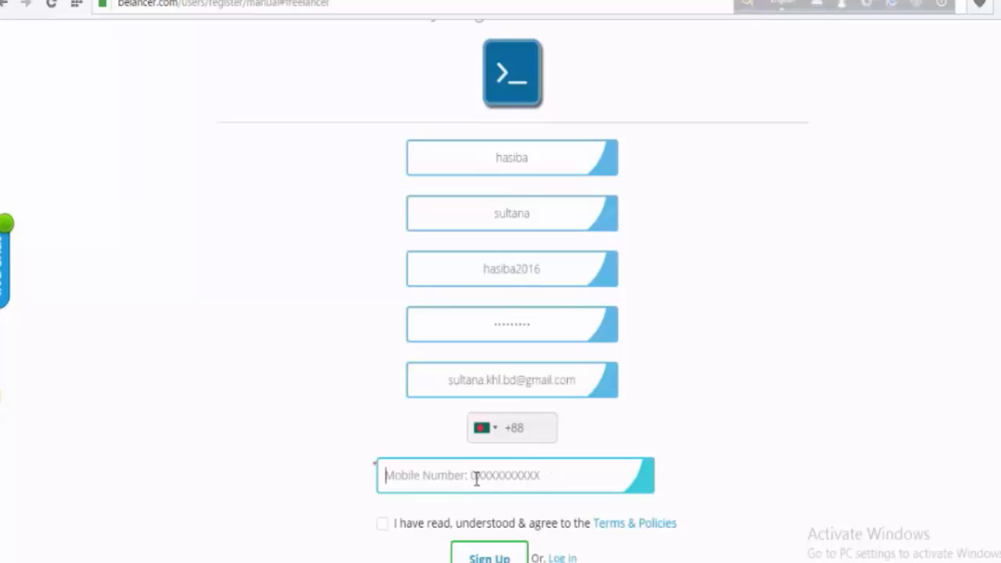
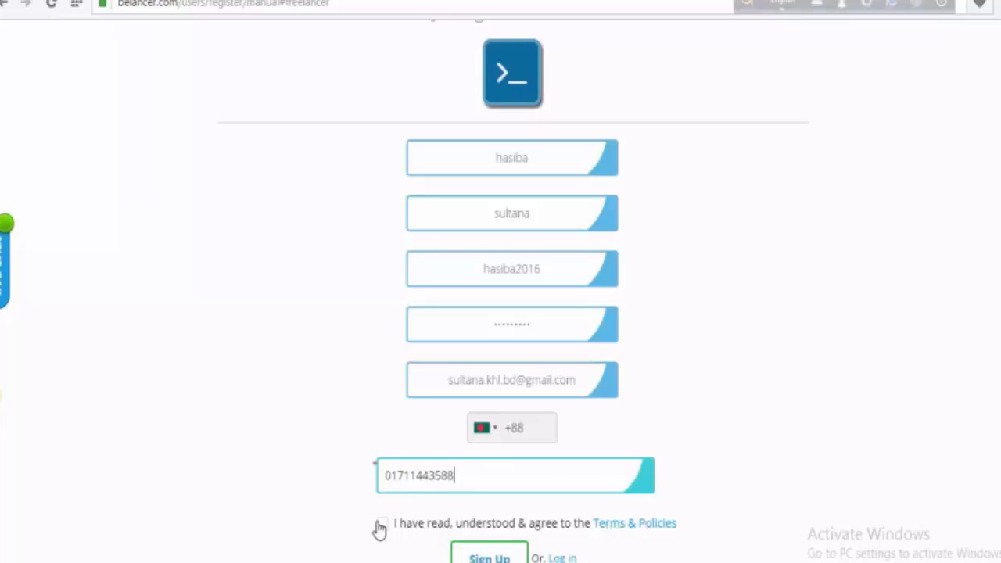
scroll(473, 524, down, 2)
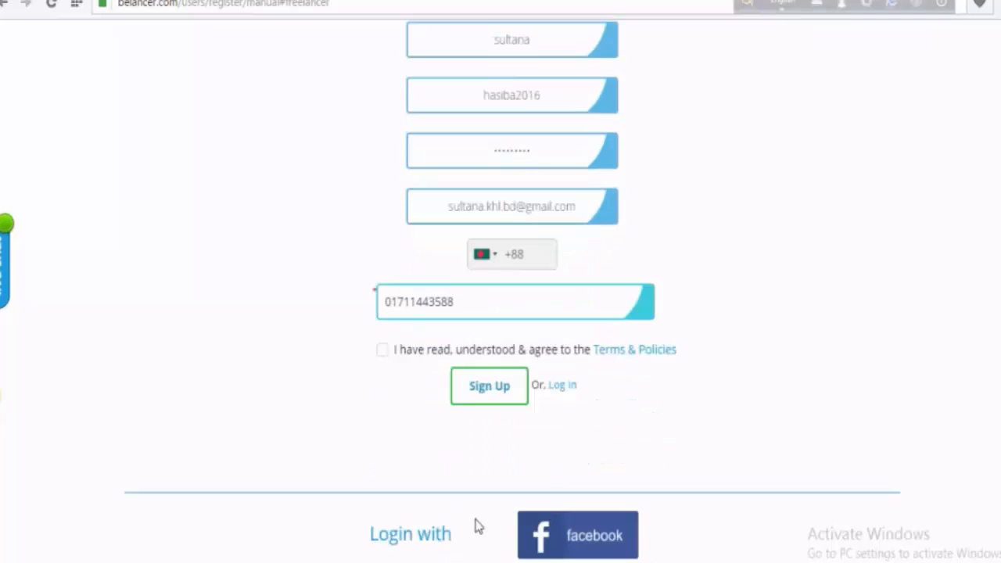
- Agree to the terms and review the Terms & Policies page in a new tab
click(382, 350)
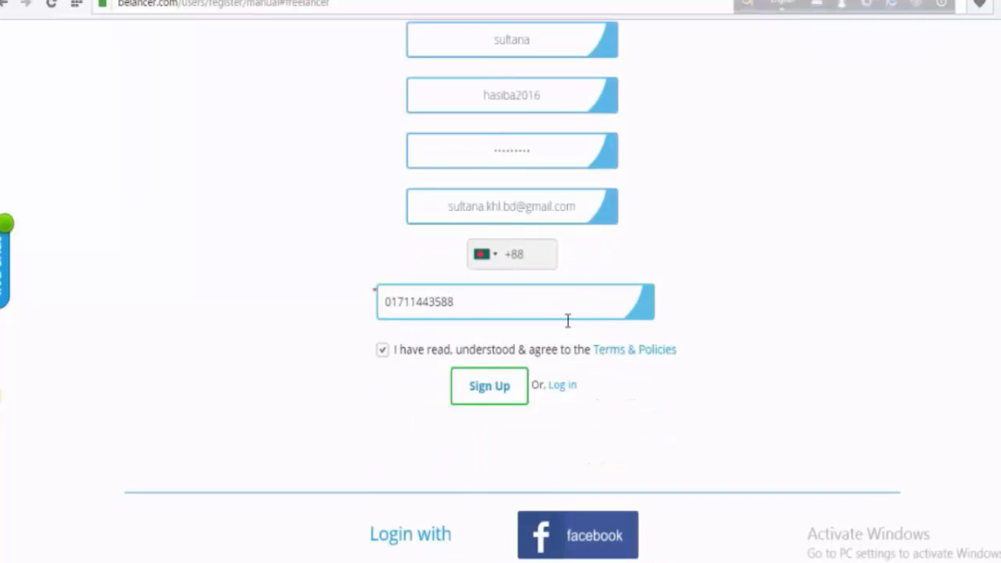
right_click(651, 354)
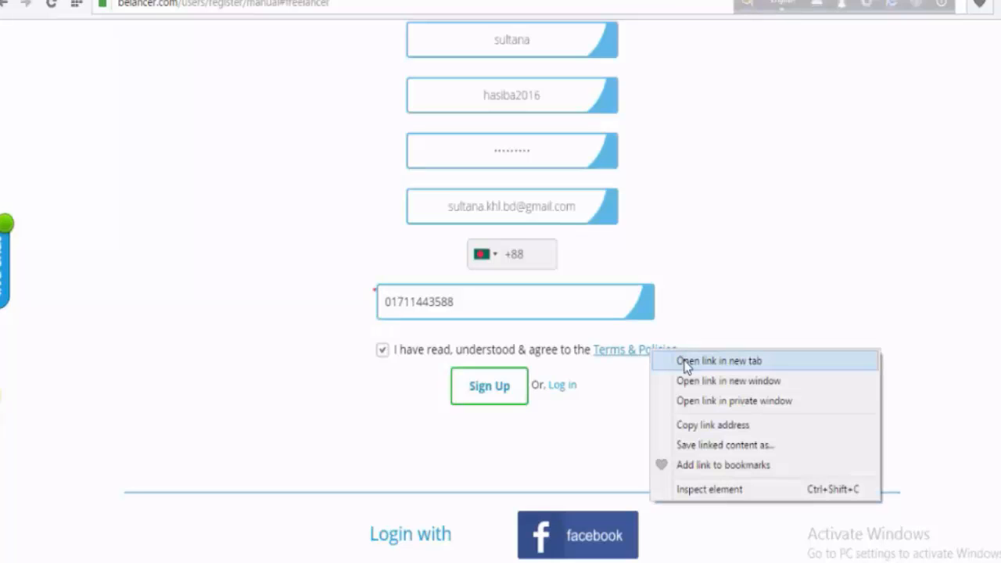
click(688, 362)
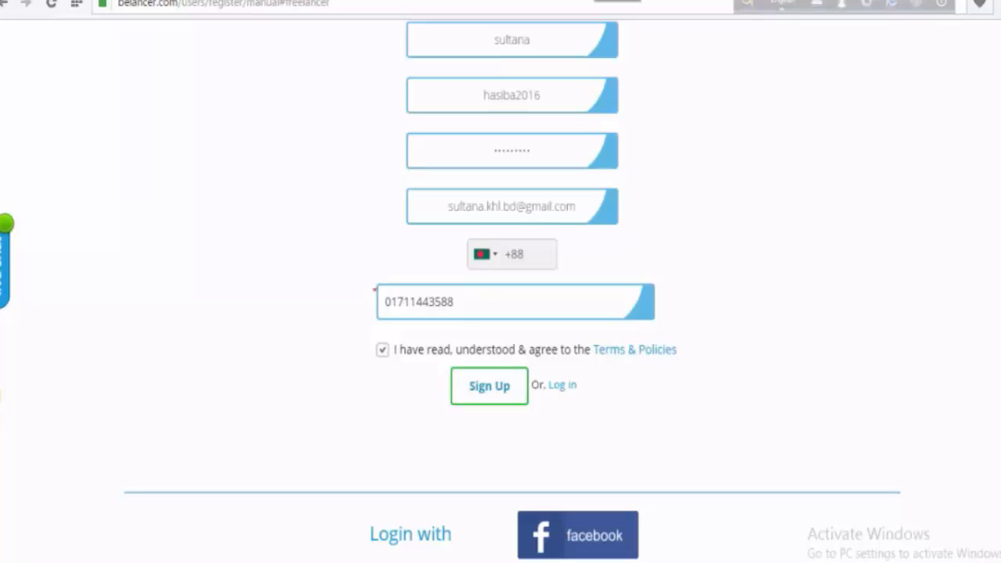
click(598, 0)
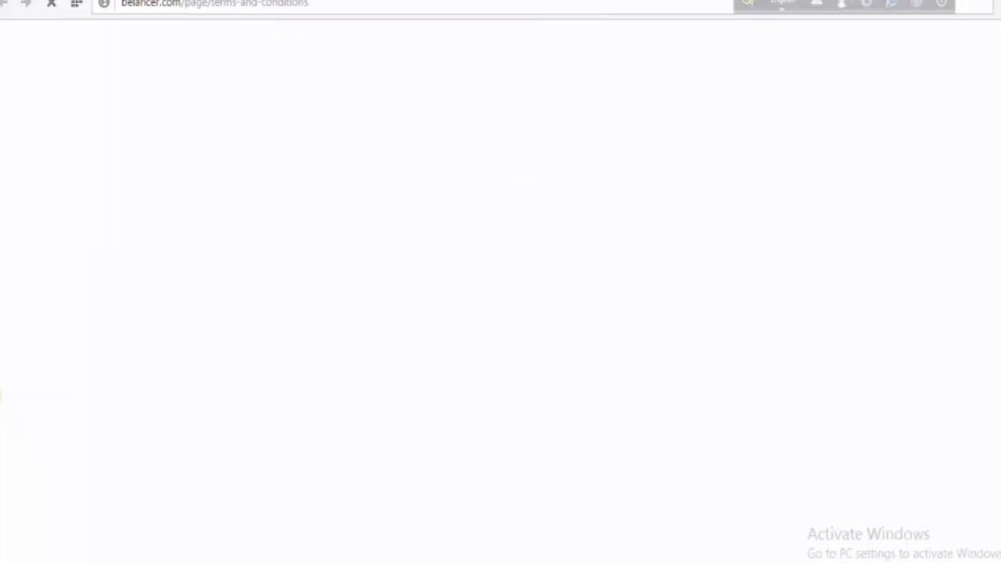
click(486, 0)
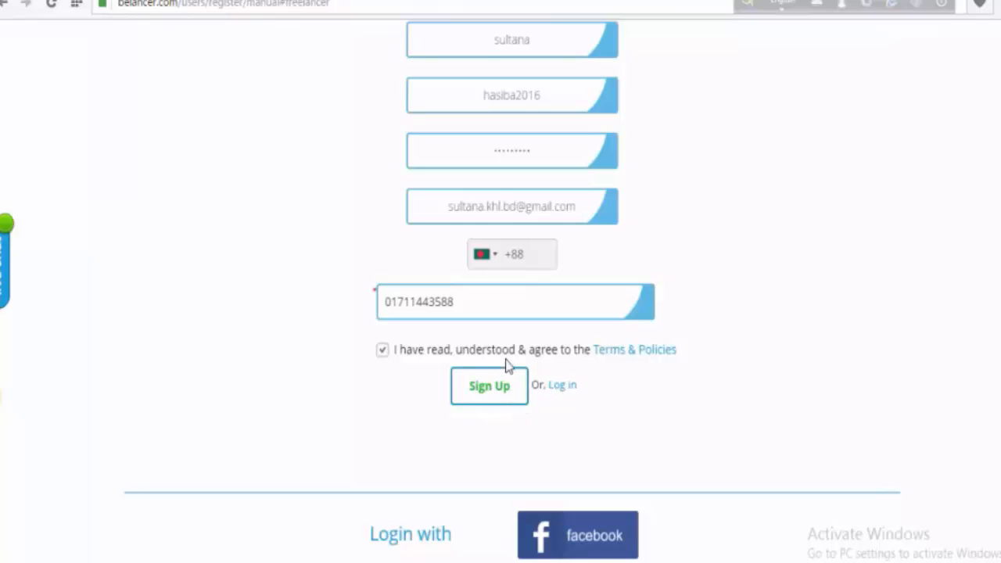
- Submit the freelancer registration form with Sign Up
scroll(524, 362, up, 2)
scroll(524, 362, down, 1)
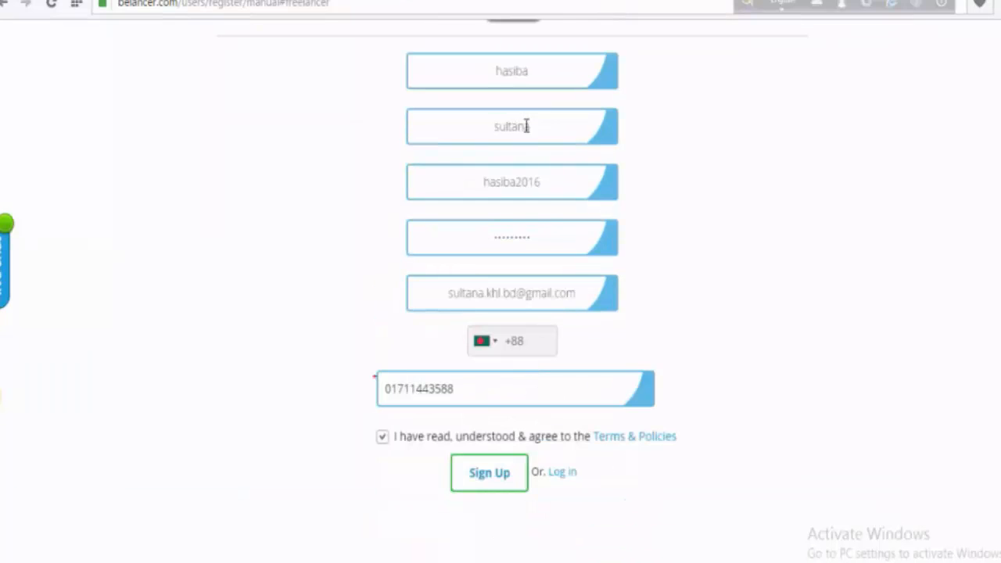
click(479, 479)
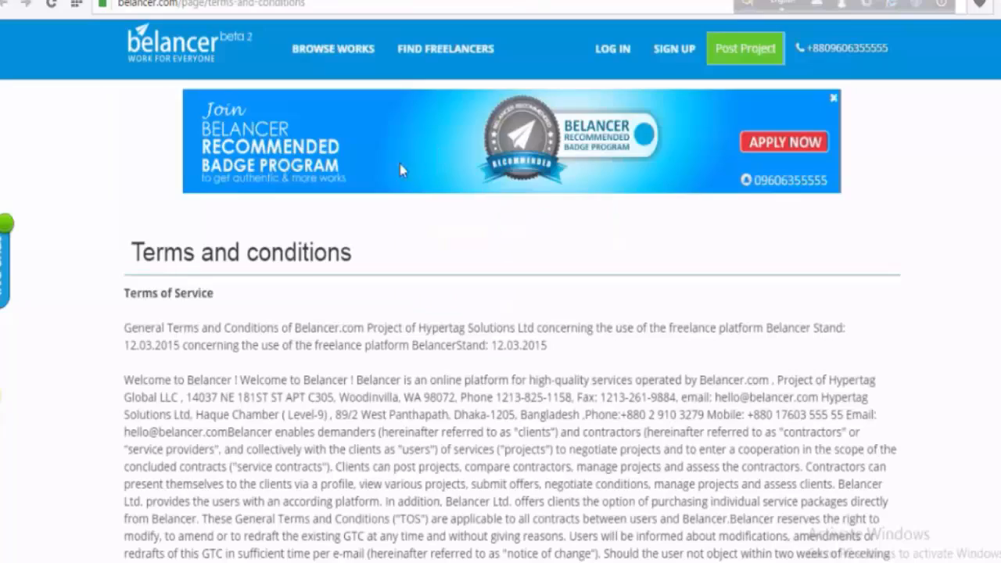
scroll(316, 361, down, 15)
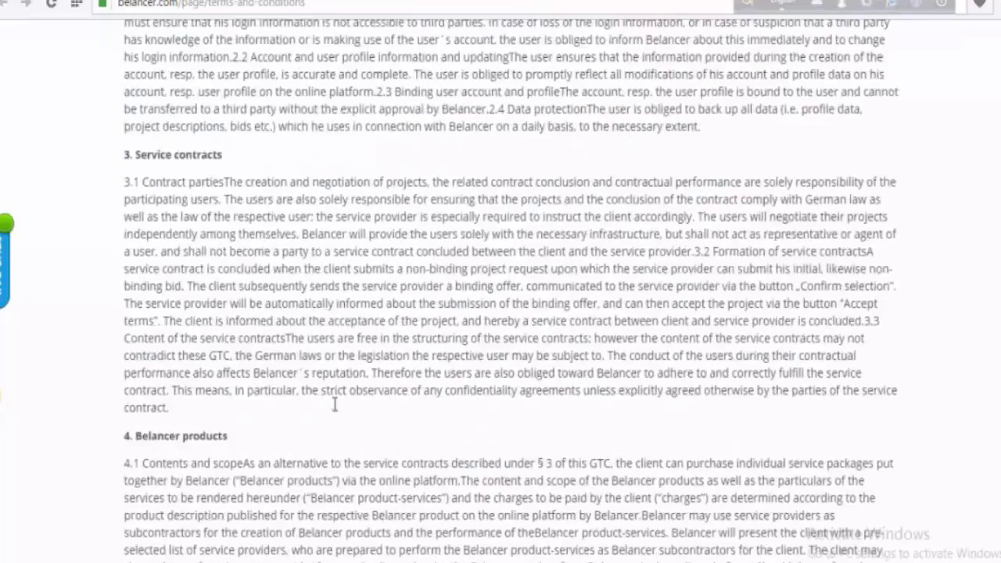
scroll(337, 405, down, 20)
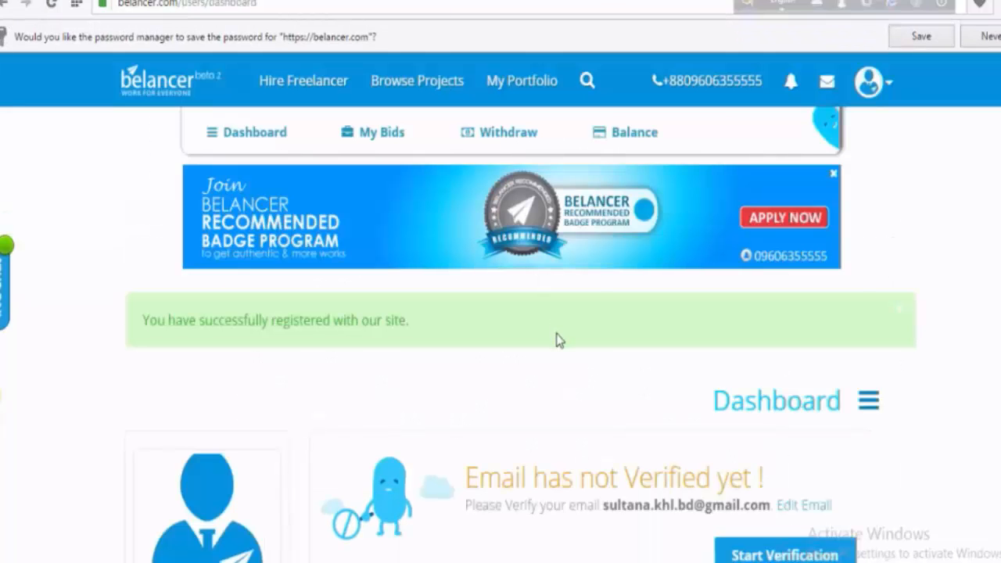
- Request the account verification e-mail from Belancer and confirm sending it
scroll(556, 339, down, 2)
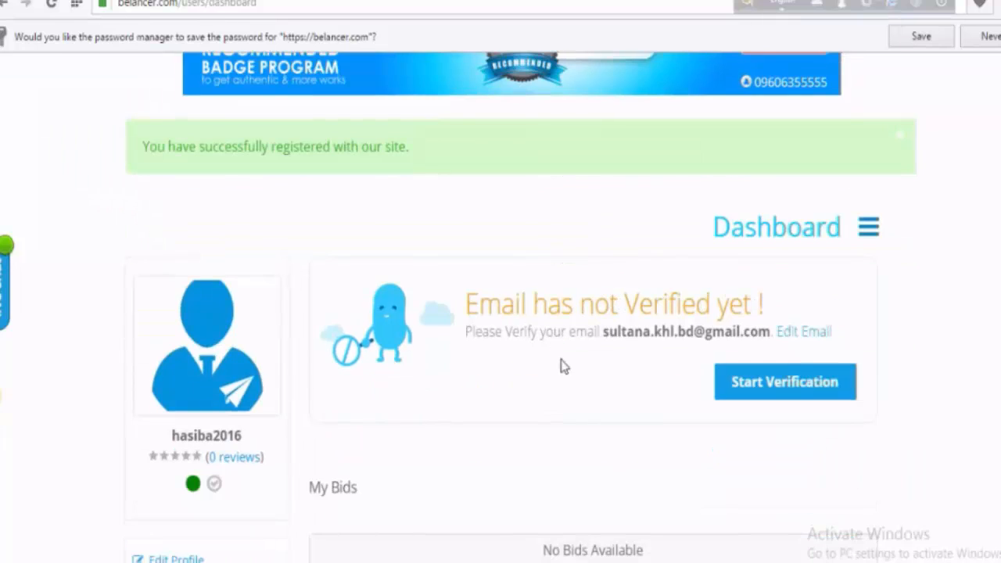
click(769, 393)
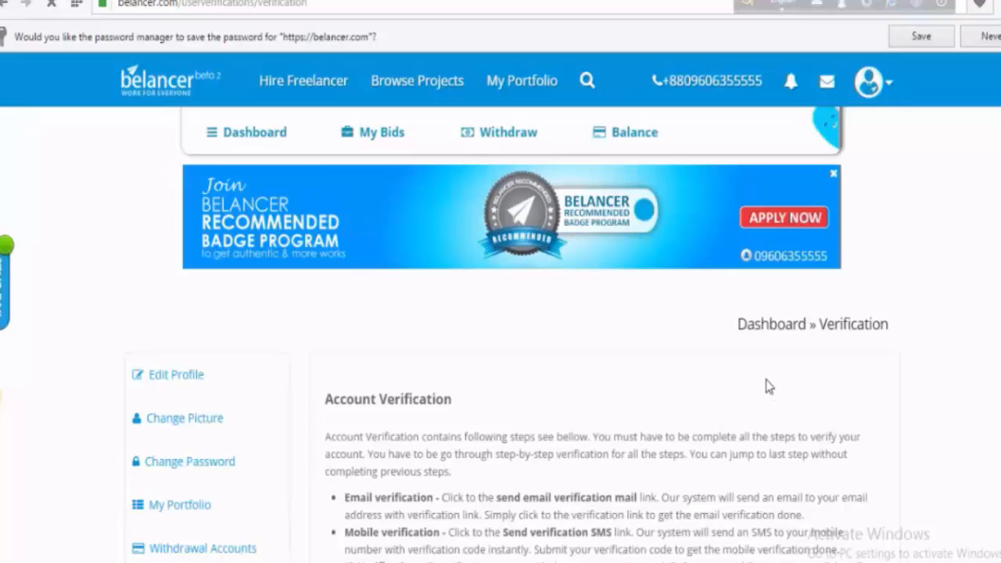
scroll(769, 389, down, 1)
scroll(751, 387, down, 2)
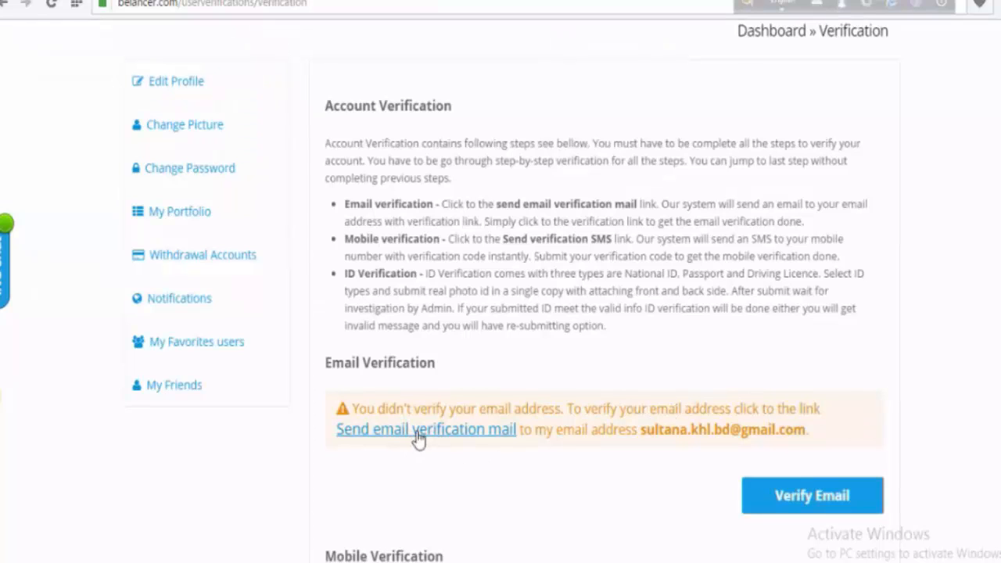
click(475, 434)
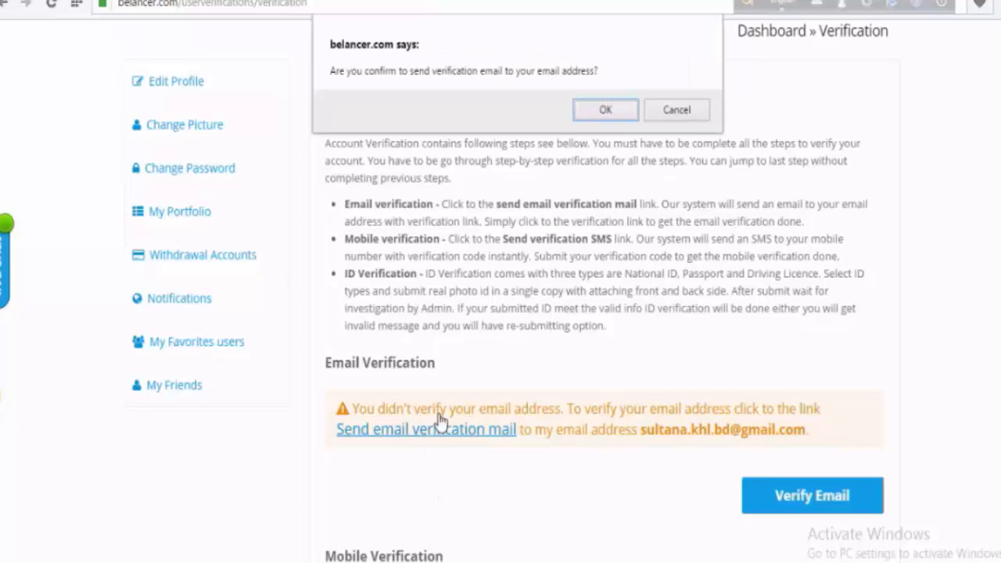
click(599, 111)
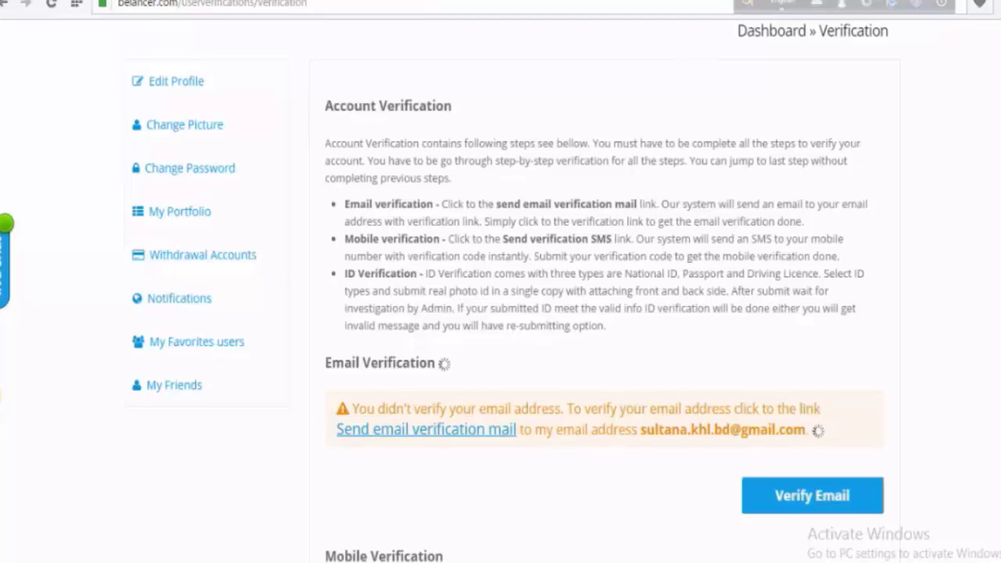
scroll(604, 181, down, 1)
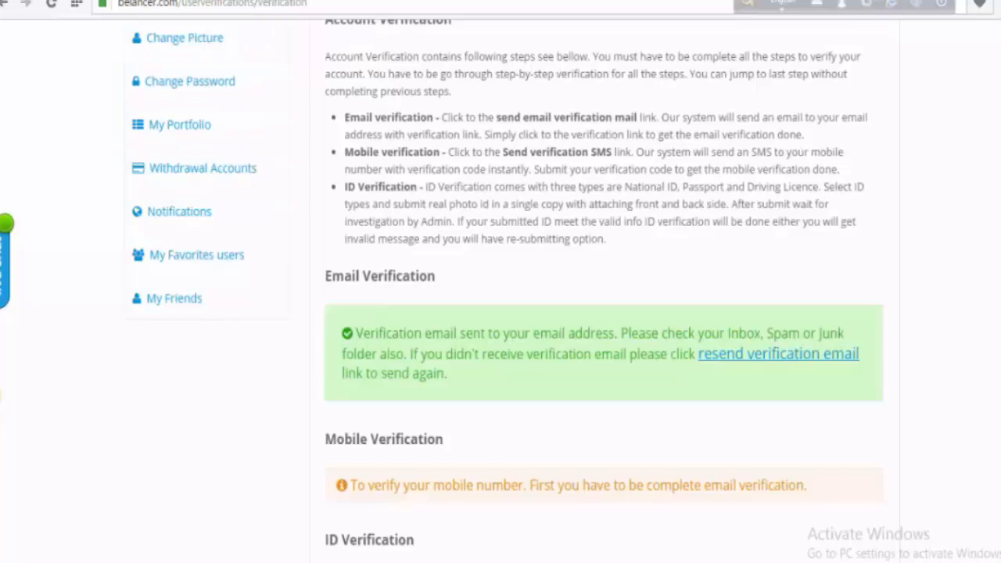
- Refresh the Gmail inbox, open Belancer's 'Please verify your account' mail and follow its link
click(188, 1)
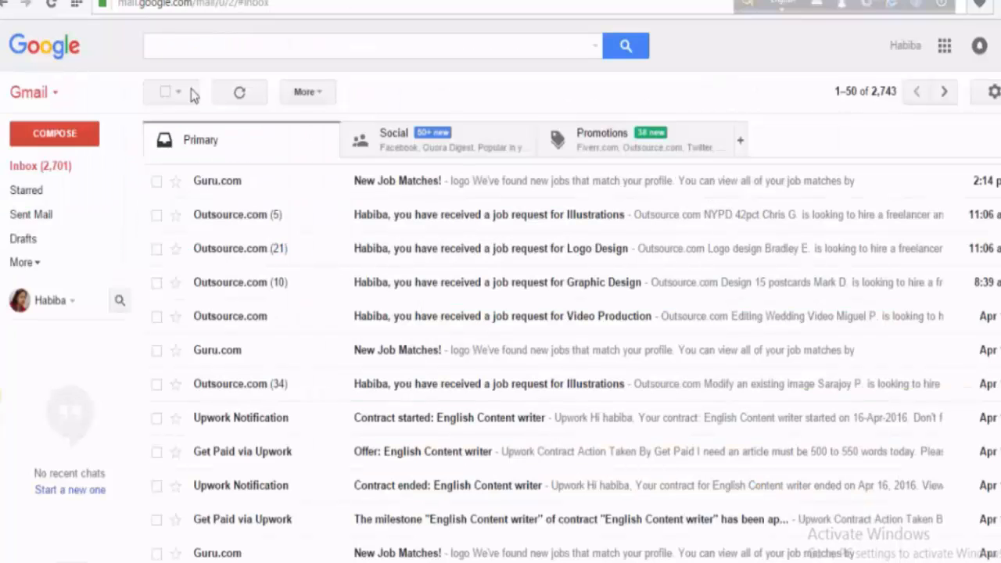
click(46, 172)
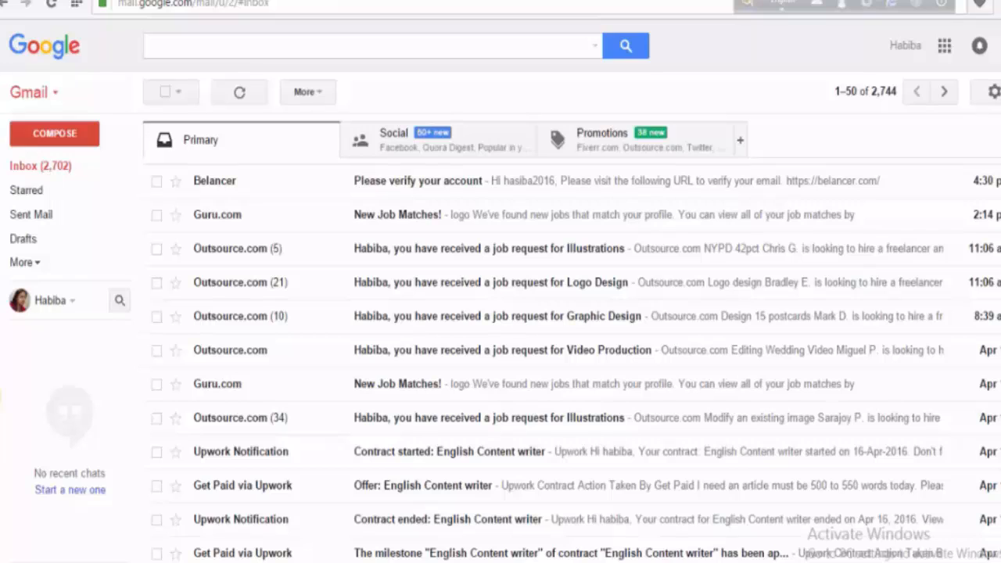
click(399, 181)
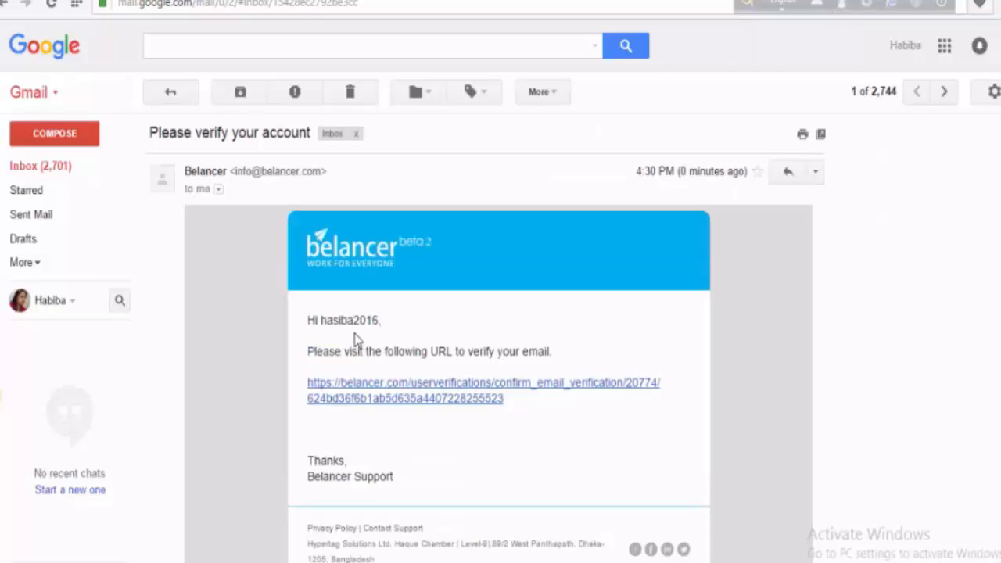
click(359, 394)
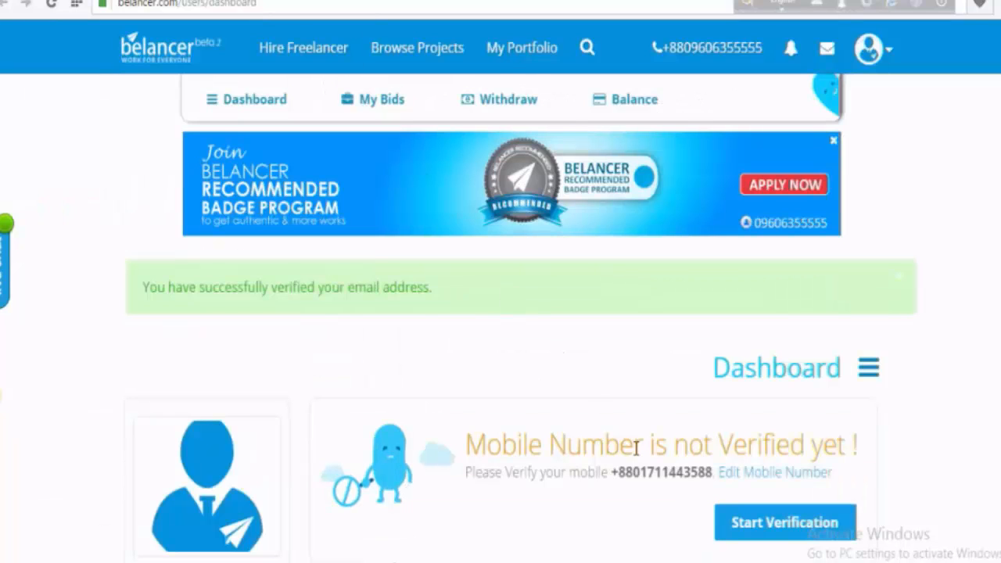
- Open Edit Profile from the Belancer avatar menu
scroll(636, 384, down, 1)
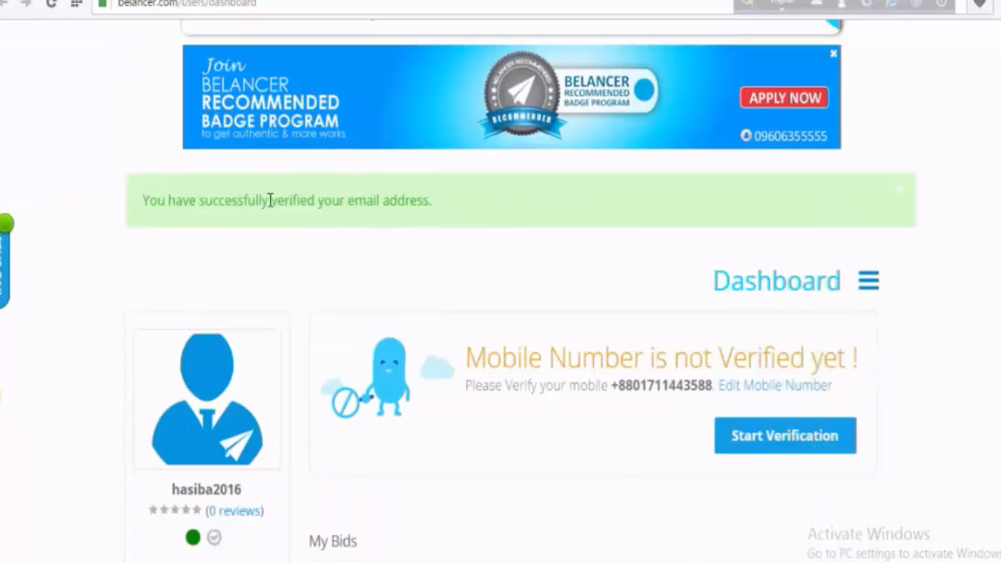
scroll(414, 278, up, 1)
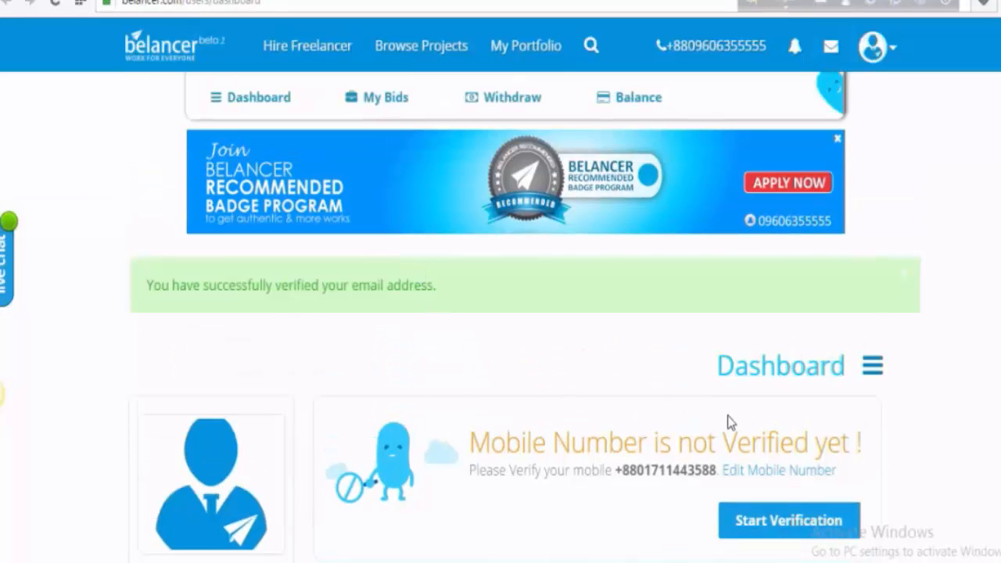
click(892, 53)
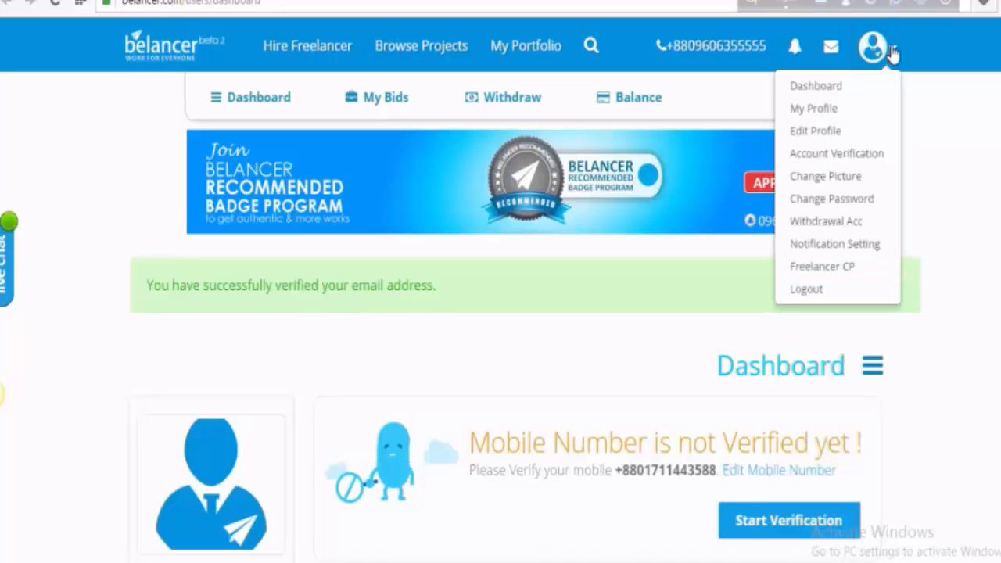
click(813, 134)
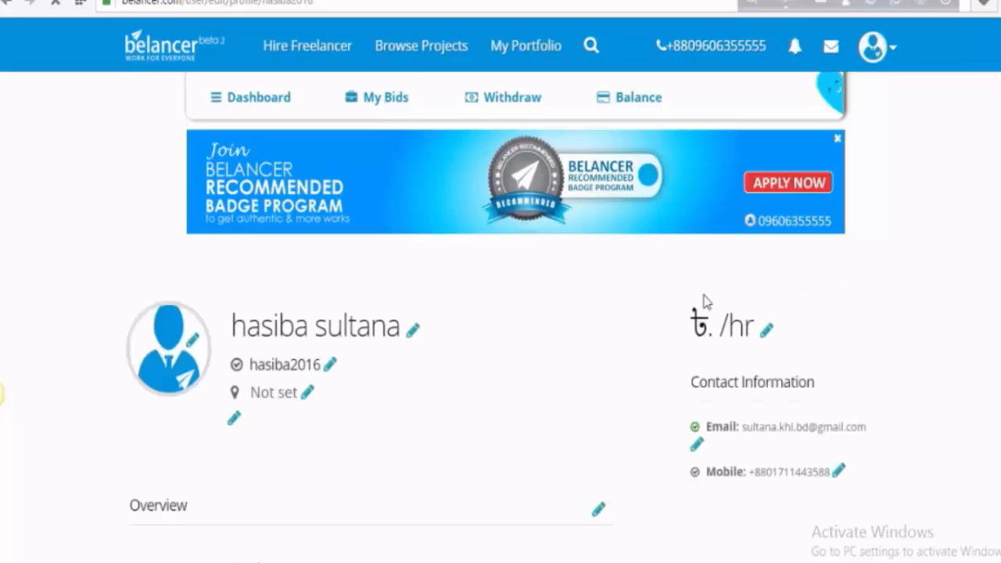
scroll(531, 367, down, 2)
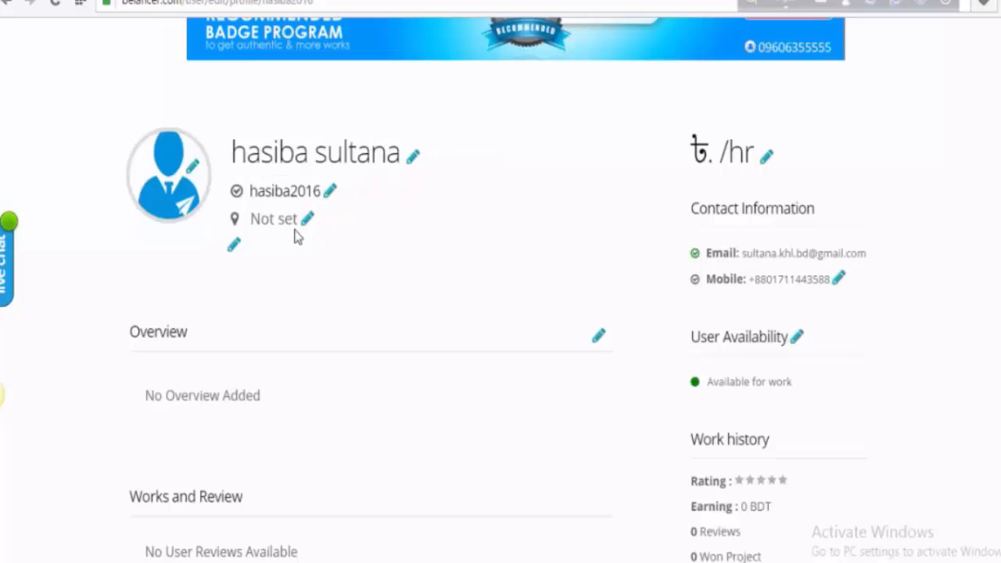
- Enter 400 as the hourly rate and save it
scroll(368, 418, down, 3)
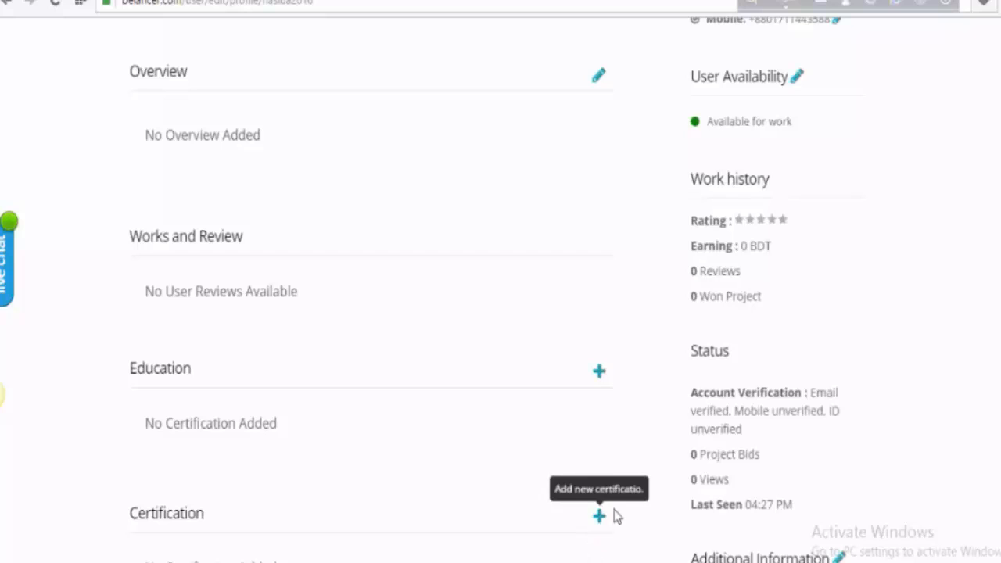
scroll(763, 473, up, 4)
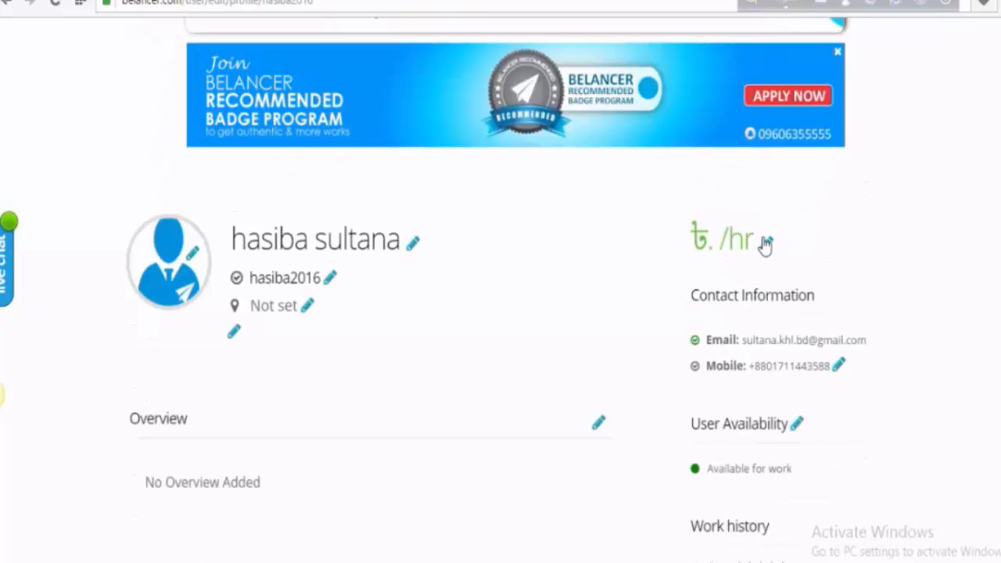
click(767, 244)
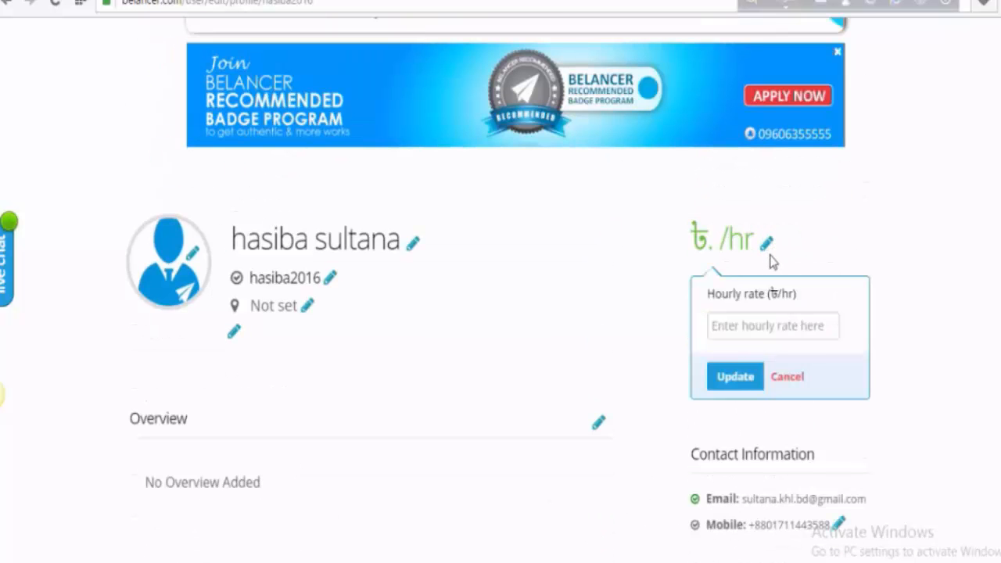
click(744, 329)
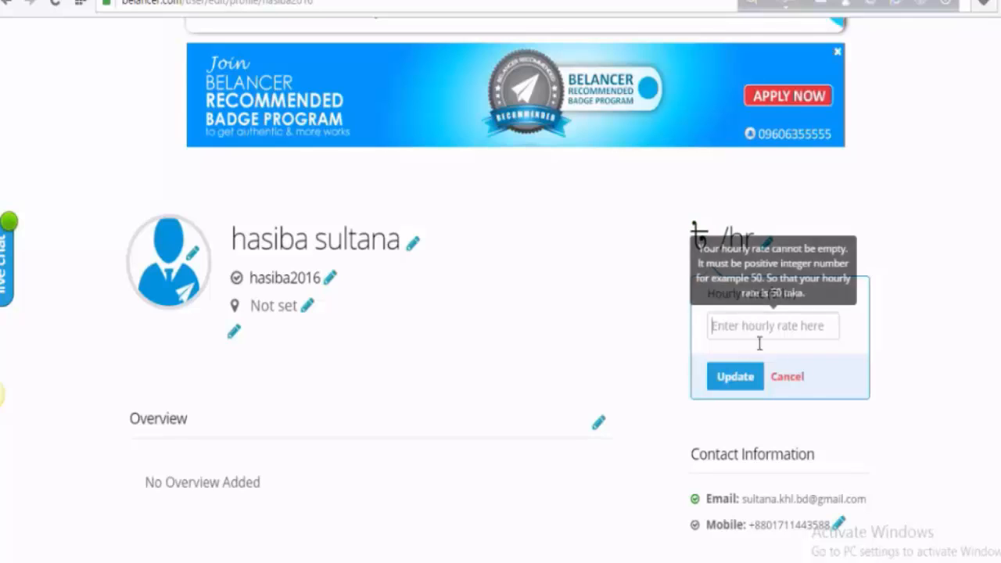
text(400)
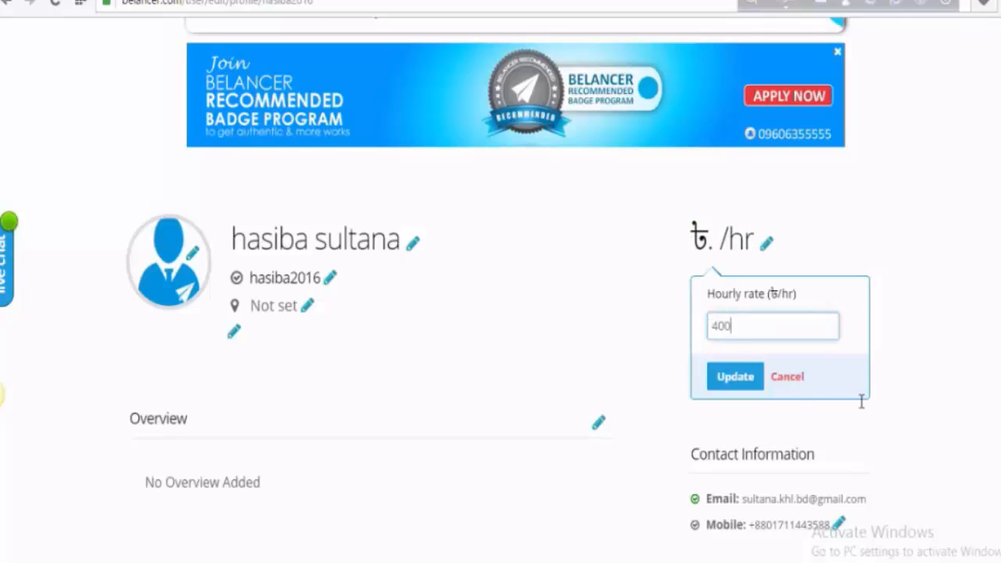
key(Return)
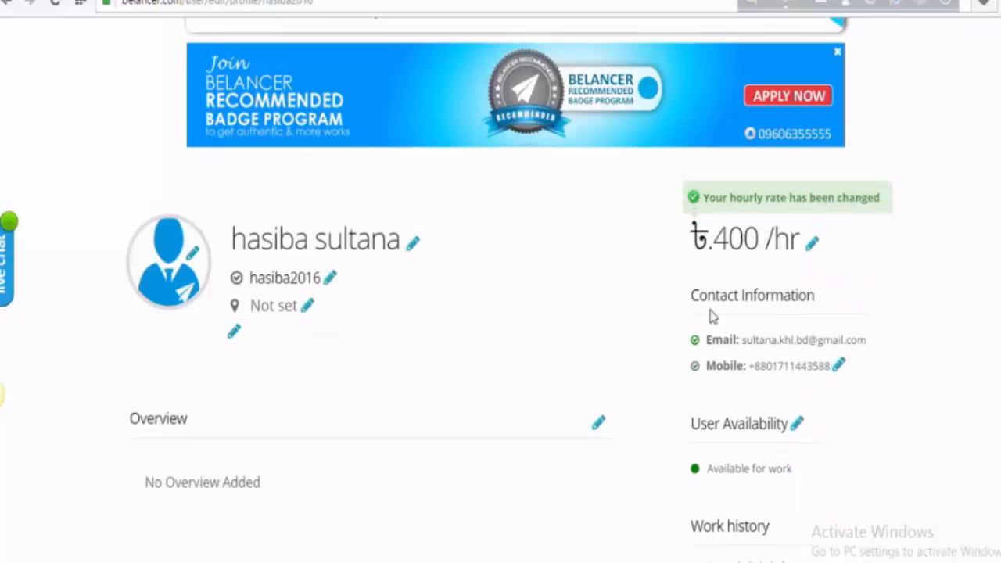
- Enter the city and postal code as the profile address and update it
click(307, 306)
click(317, 380)
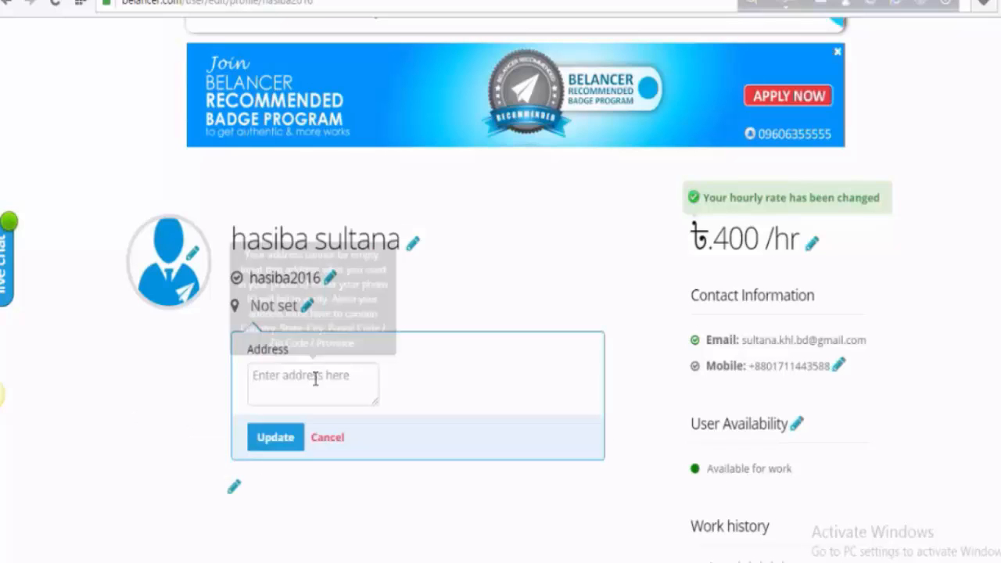
text(kh)
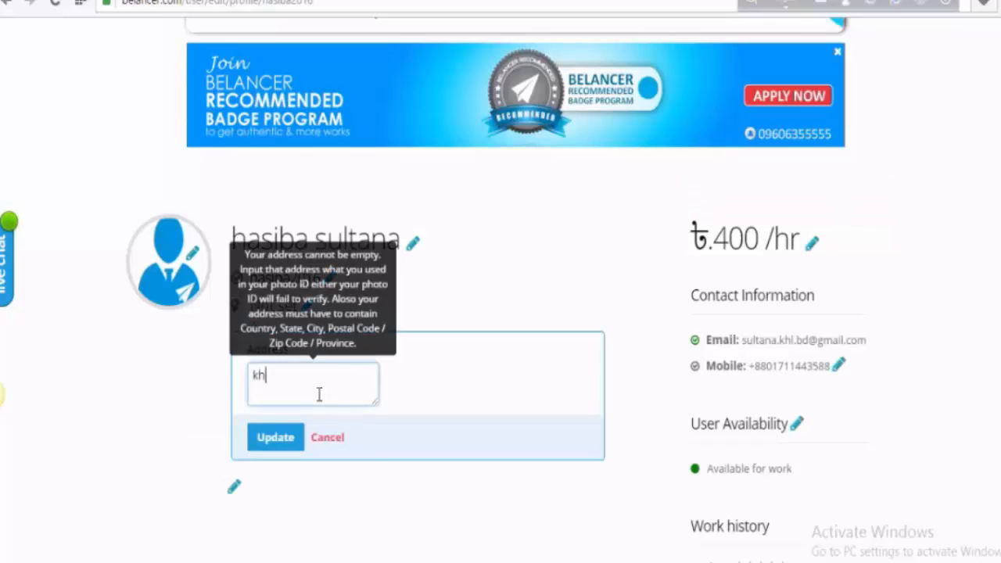
key(BackSpace)
key(BackSpace)
text(Khulna)
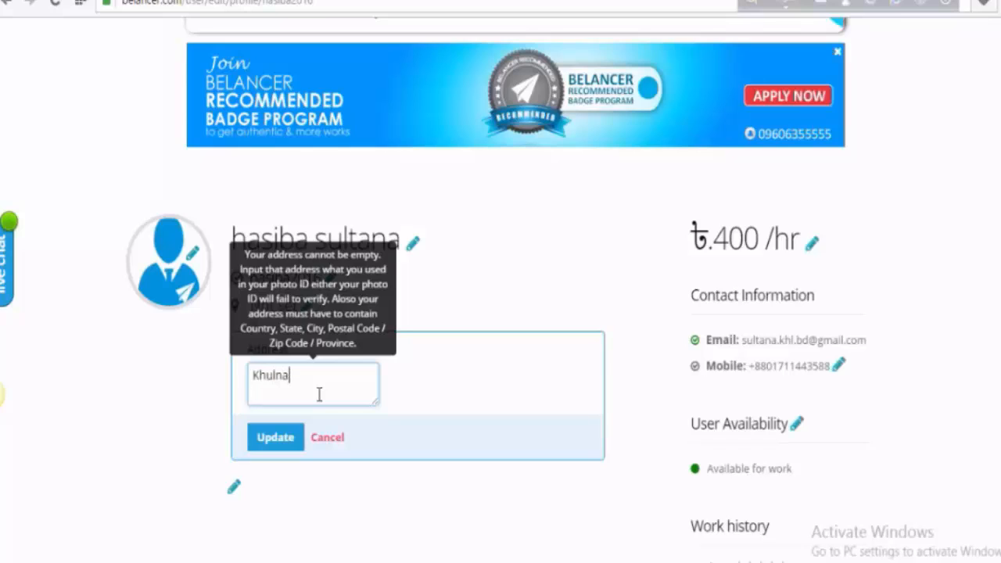
text(,9100)
click(286, 446)
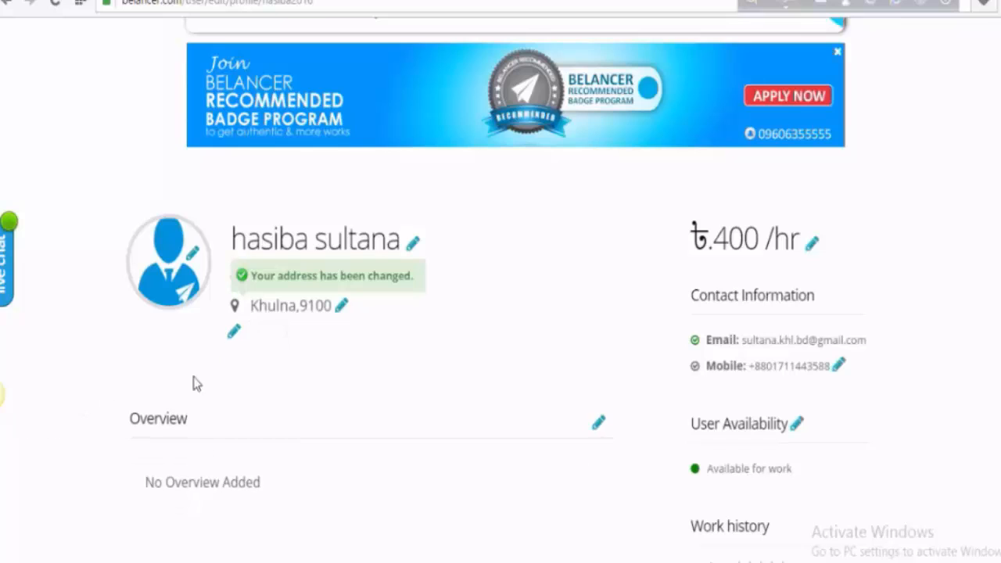
- Open the skills editor and remove the Article Rewriting tag
click(235, 334)
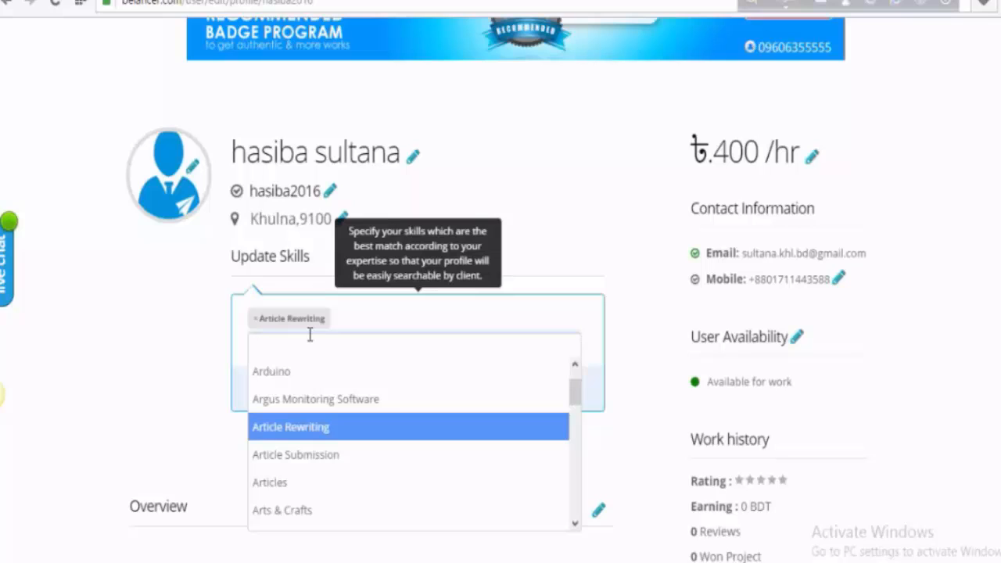
text(b)
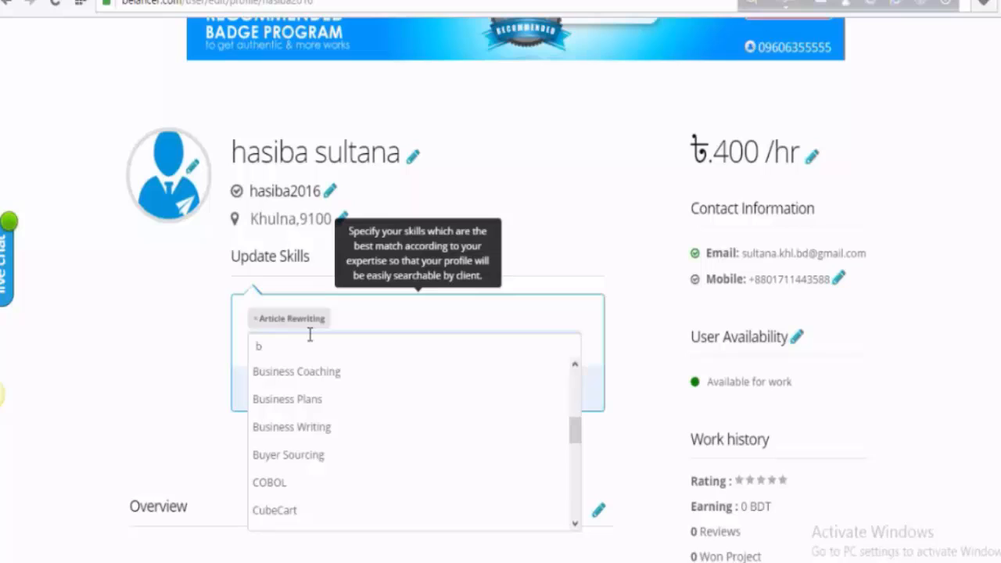
text(l)
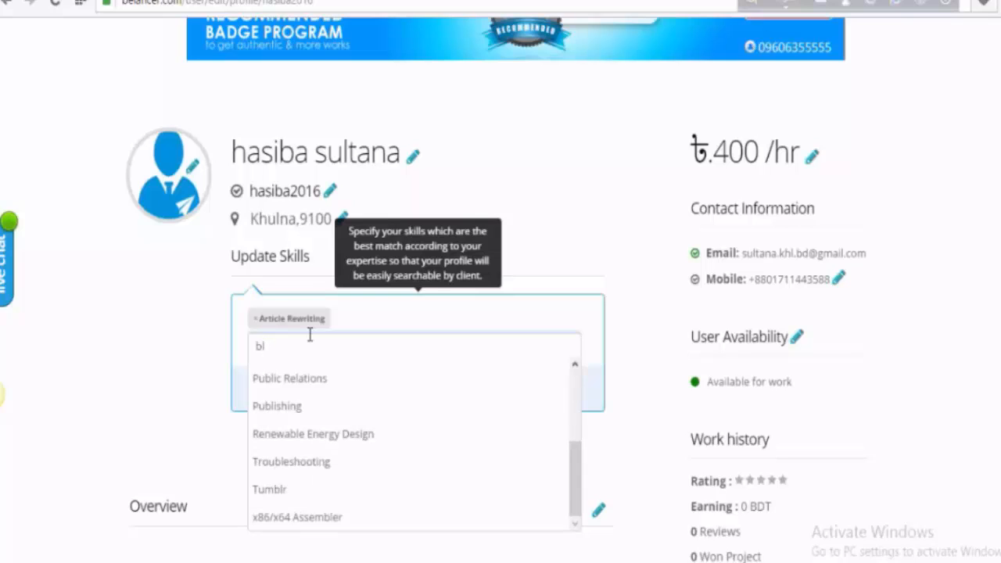
key(BackSpace)
key(BackSpace)
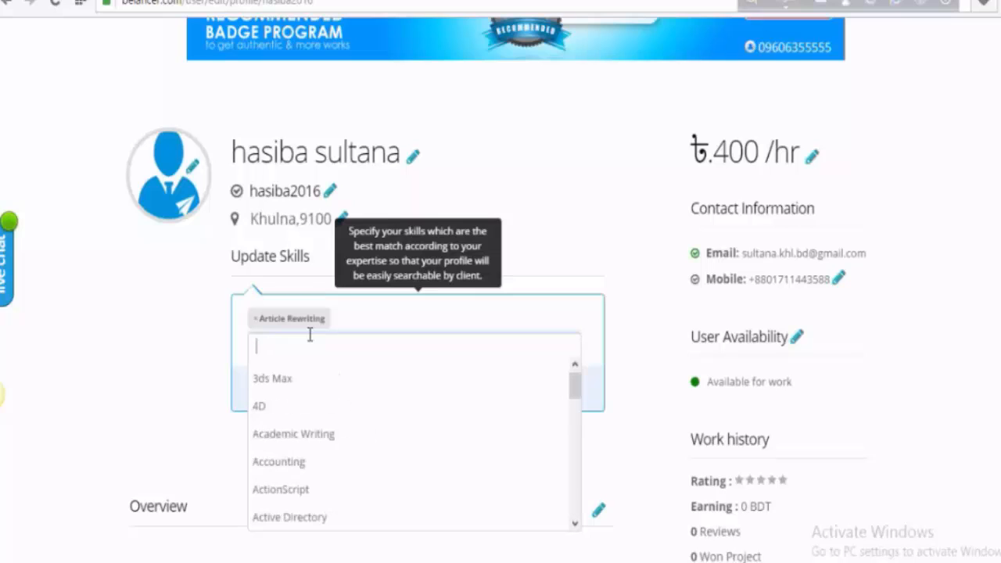
key(BackSpace)
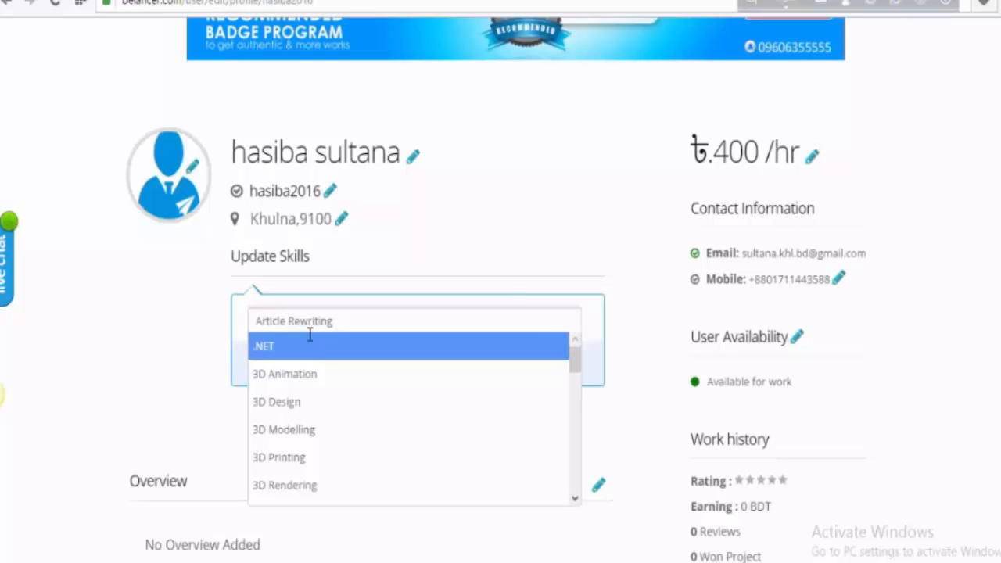
text(i)
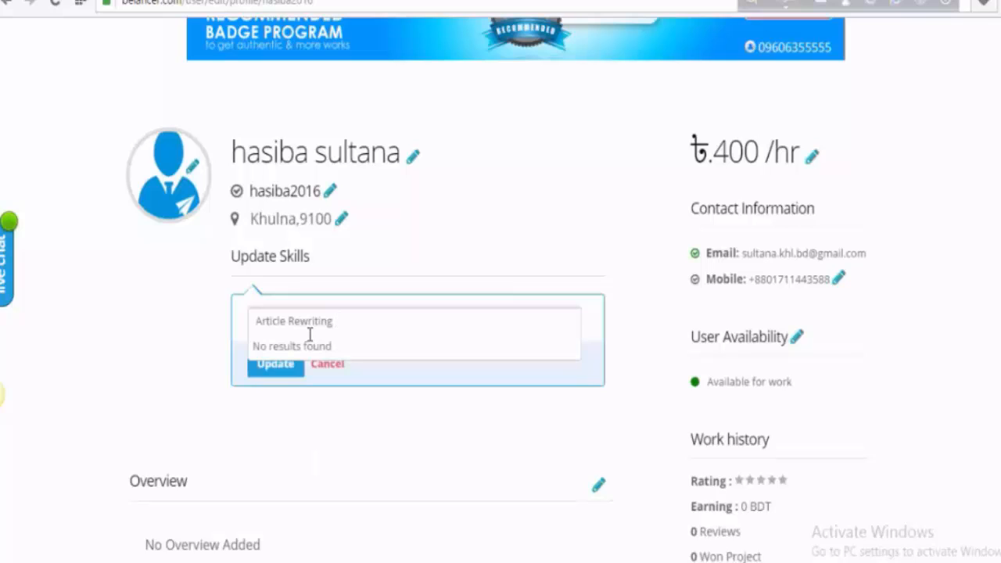
click(297, 408)
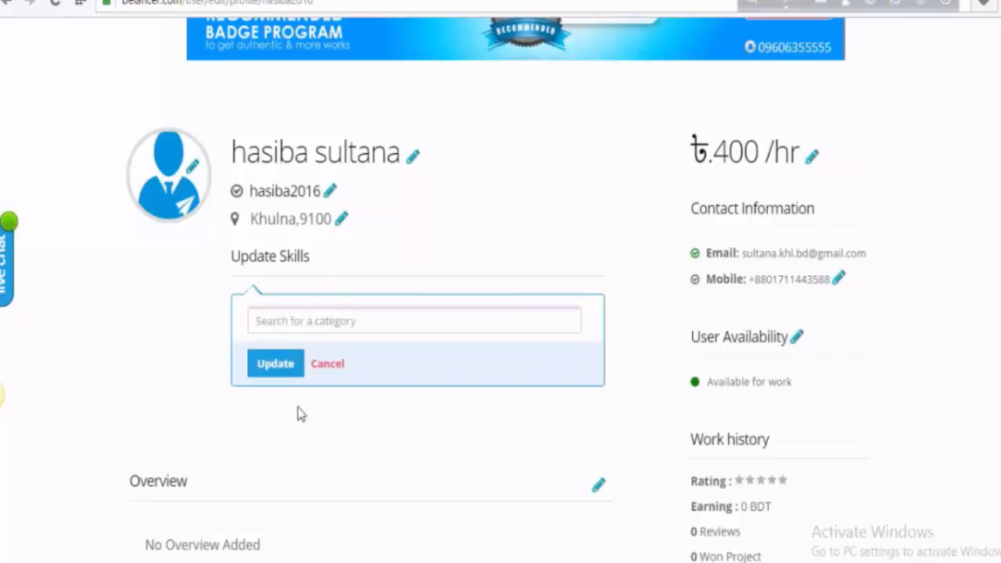
- Add Article Submission and Research as skills and save the list
click(325, 328)
text(ar)
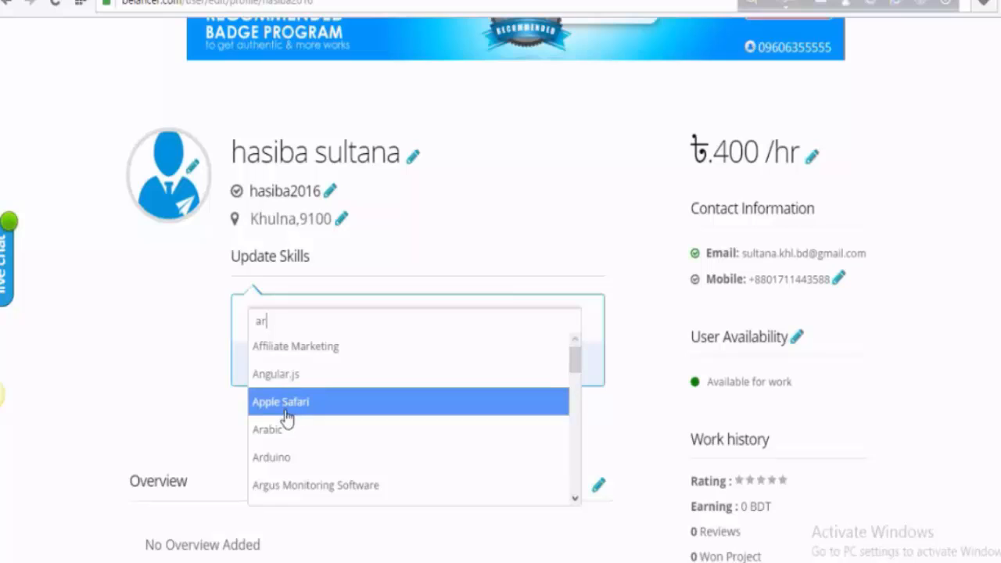
text(t)
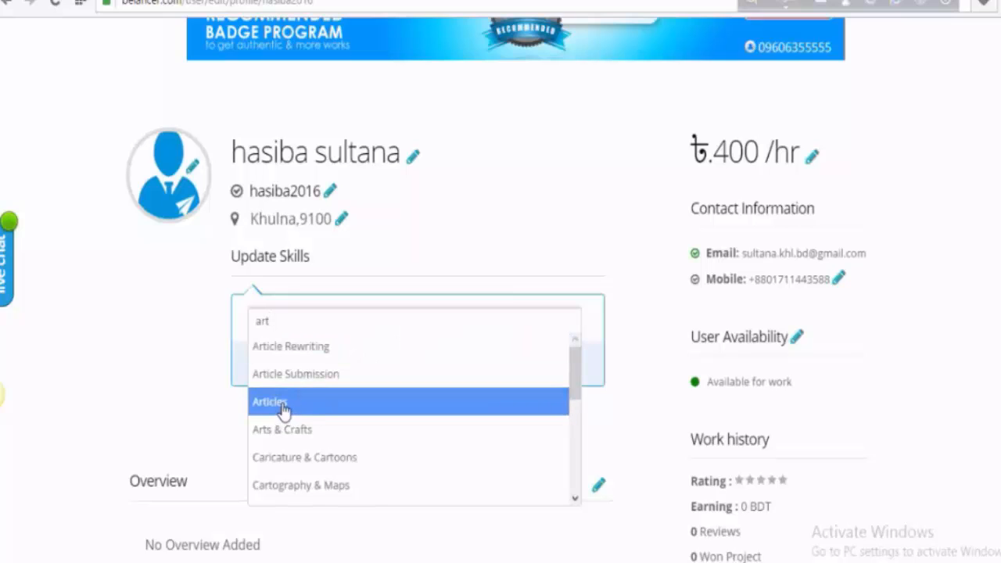
click(288, 375)
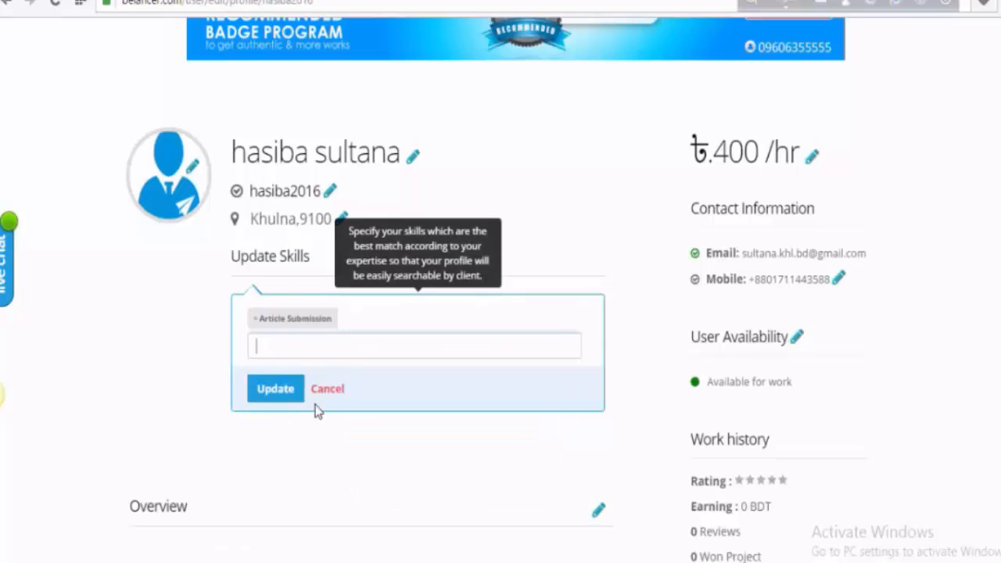
click(286, 344)
click(286, 341)
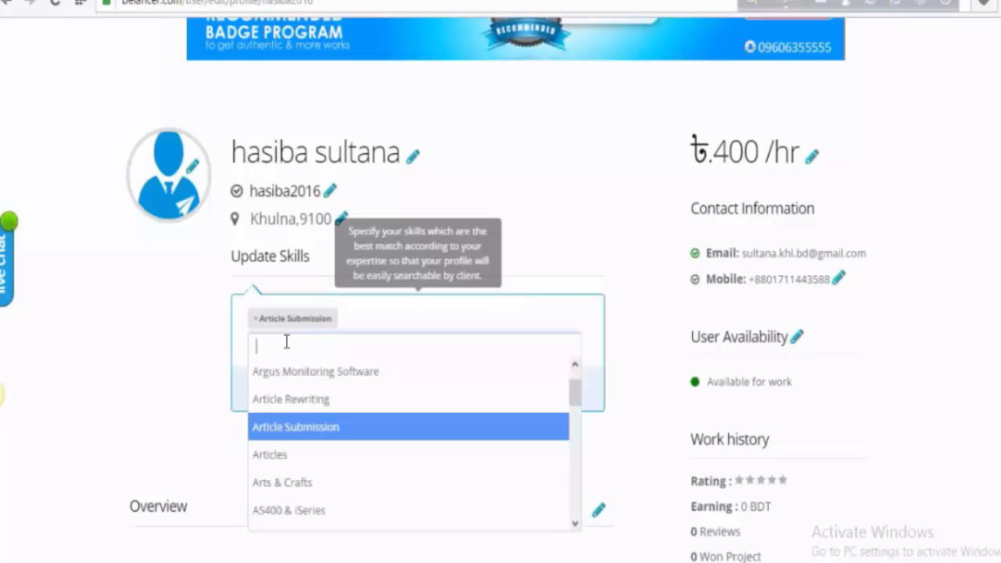
text(ar)
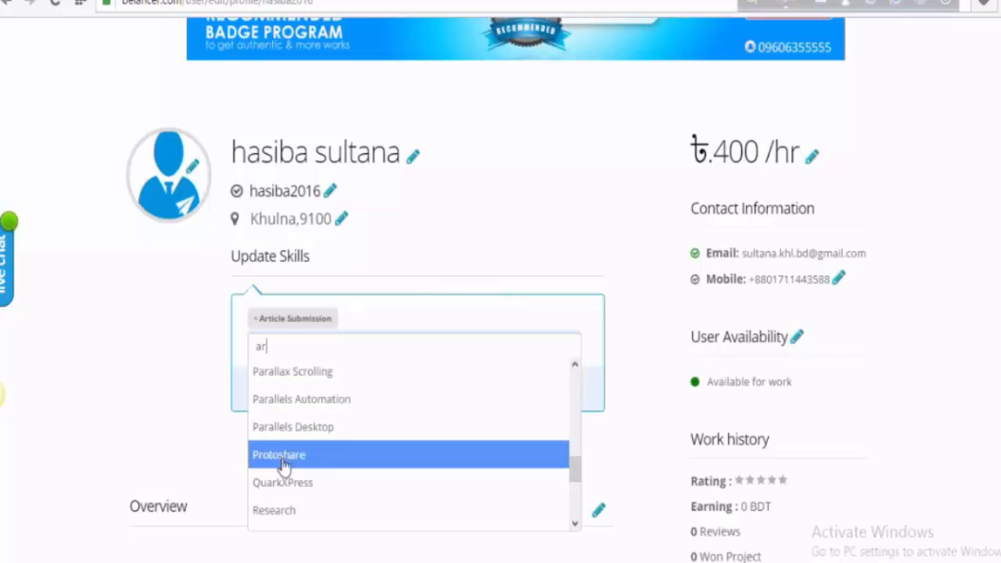
click(277, 512)
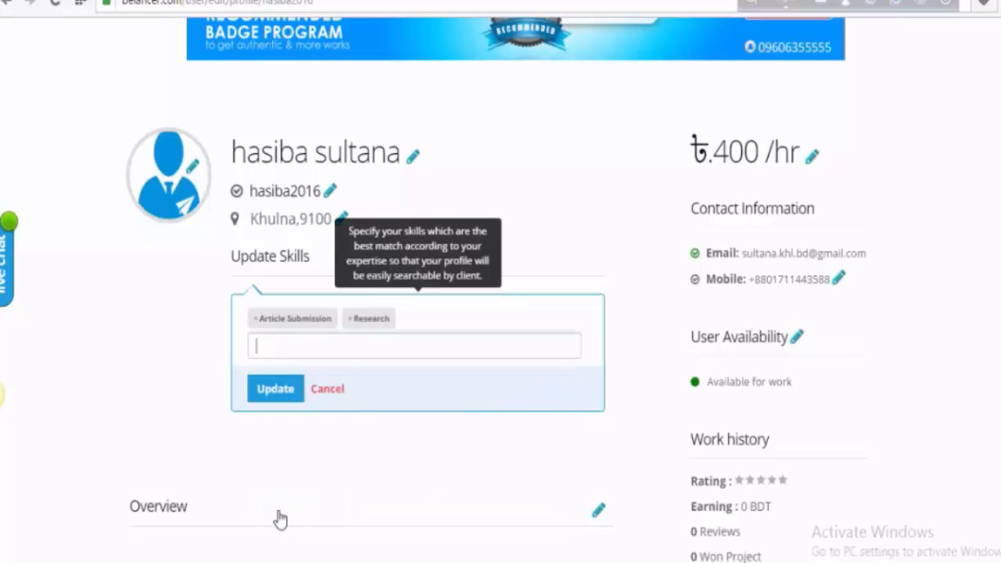
click(274, 391)
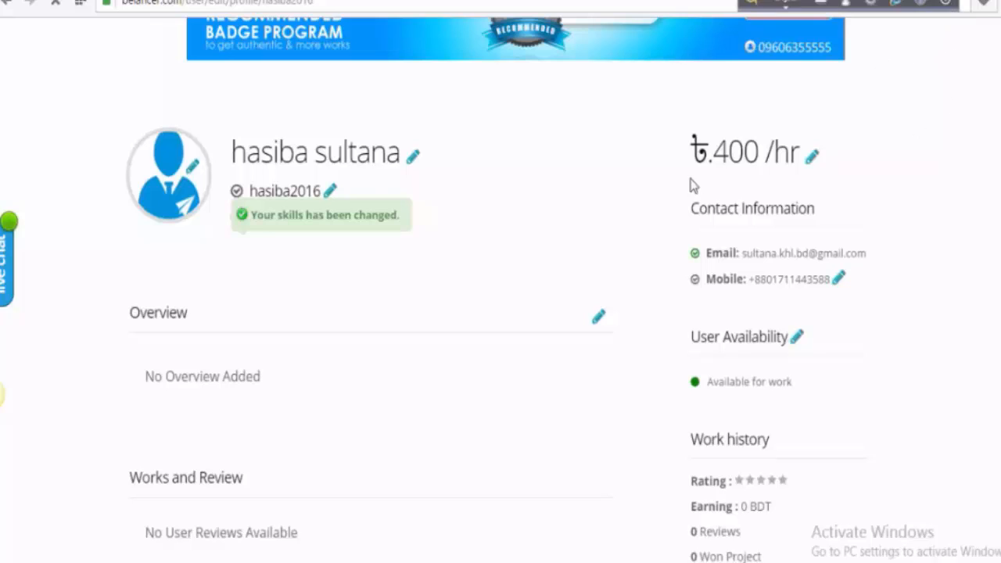
- Write a short self-introduction about being skilled and experienced in the Overview box
scroll(574, 309, down, 2)
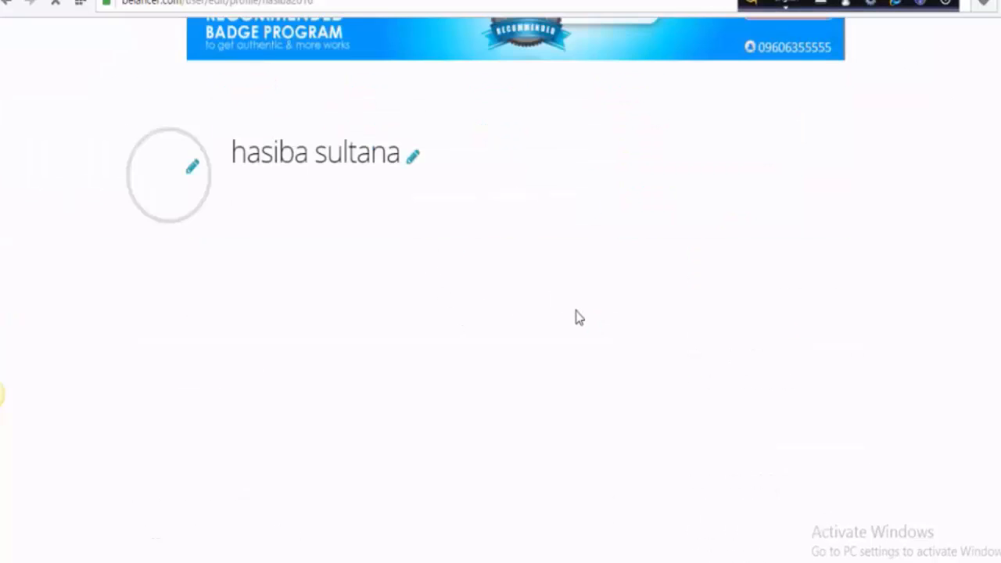
scroll(579, 312, down, 1)
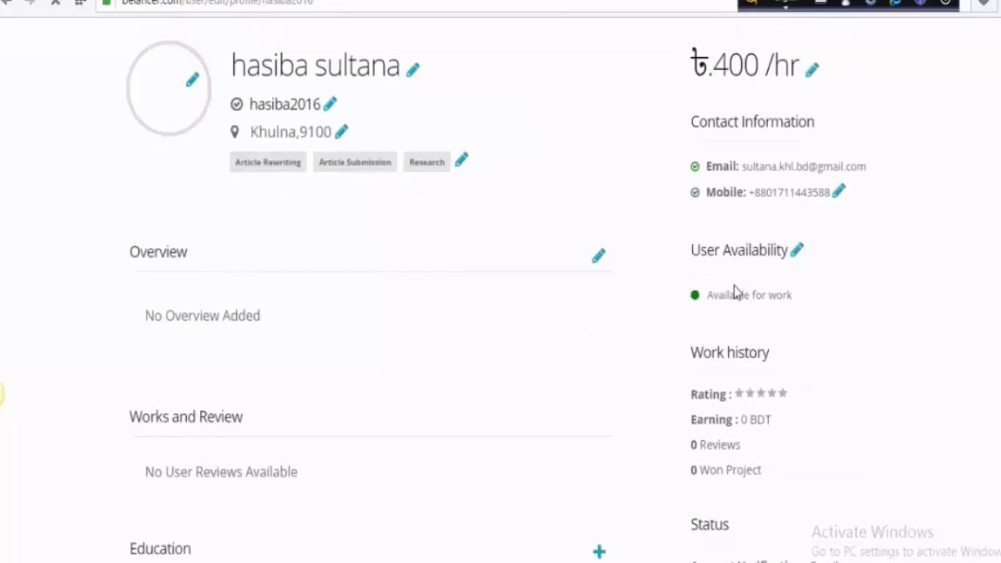
scroll(291, 316, down, 1)
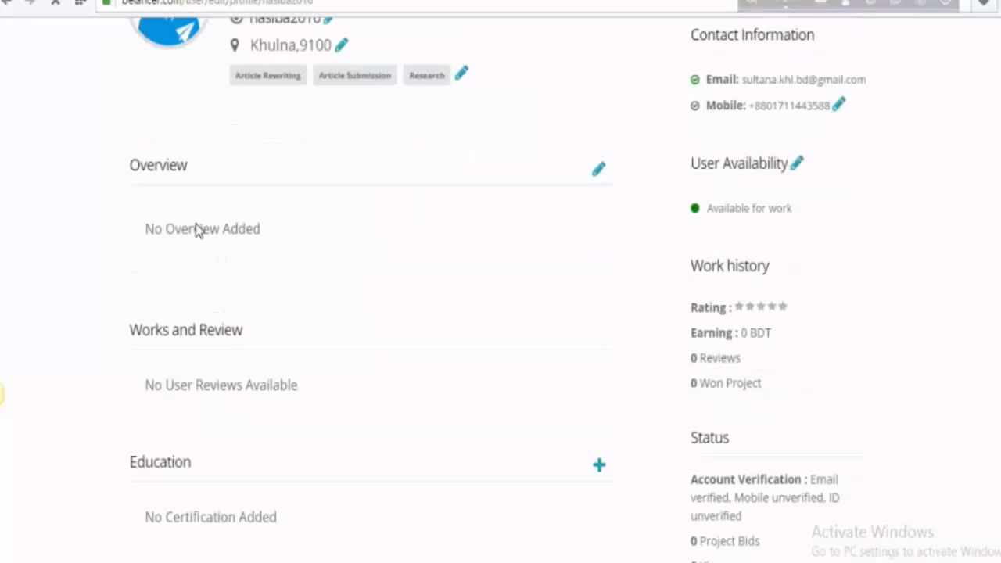
click(597, 174)
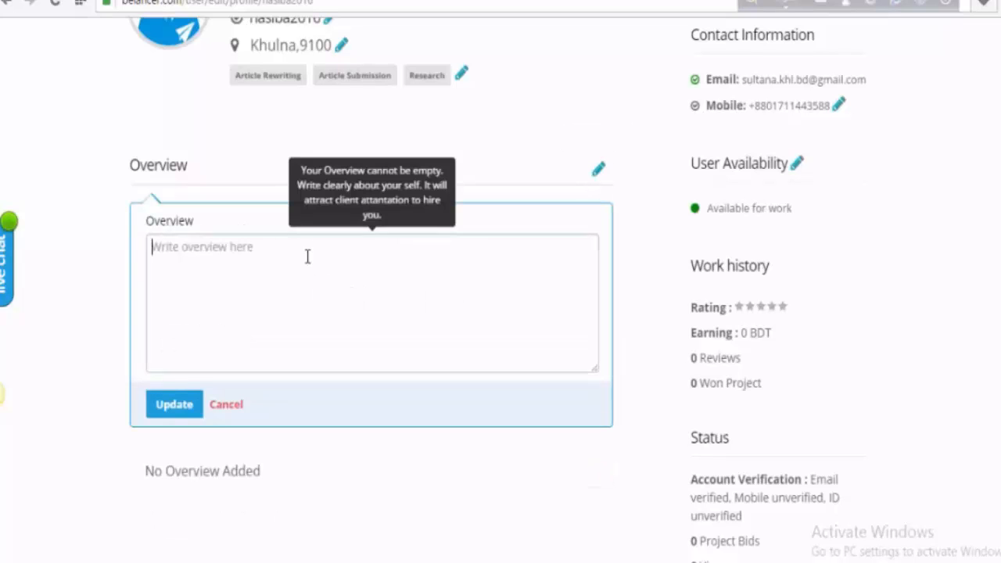
click(308, 257)
text(He)
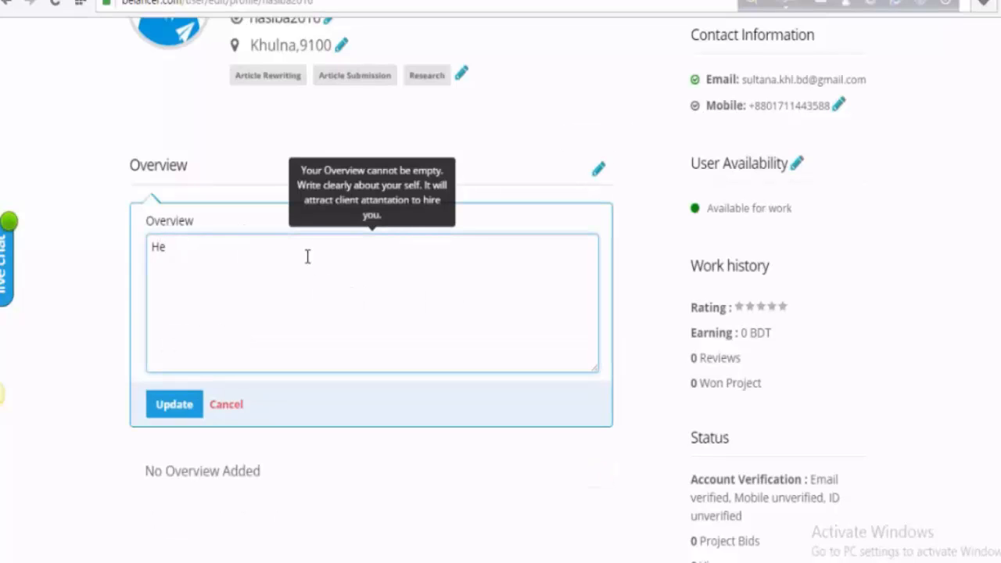
text(llo there,  )
text(I'm )
text(hasiba )
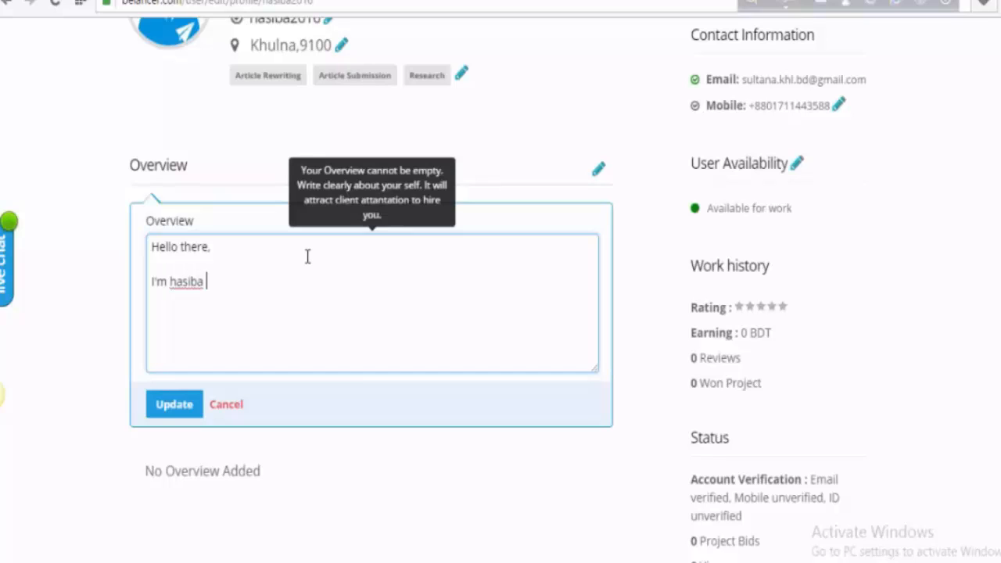
text(from khulna)
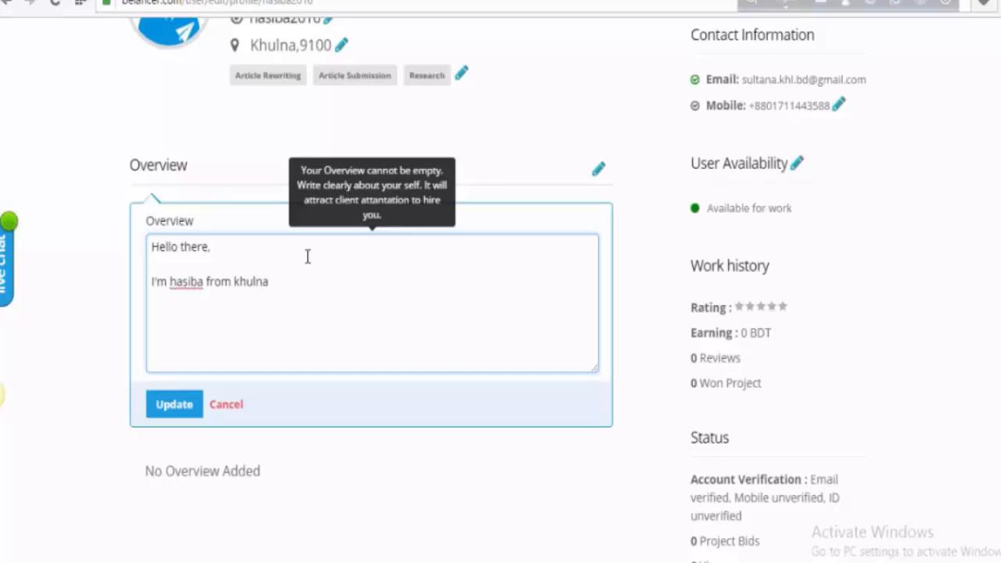
text(. I'm skilled and)
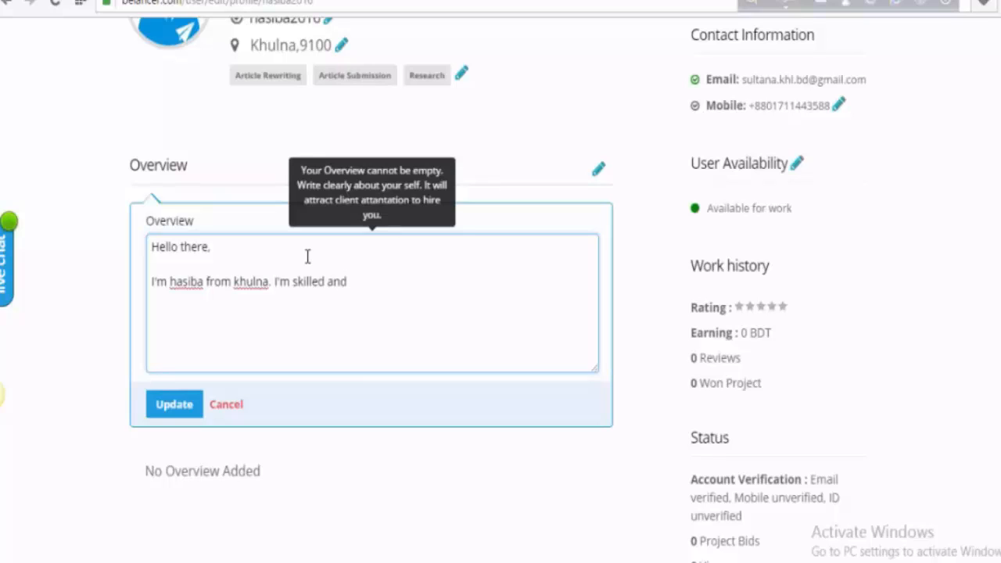
text( experienced......)
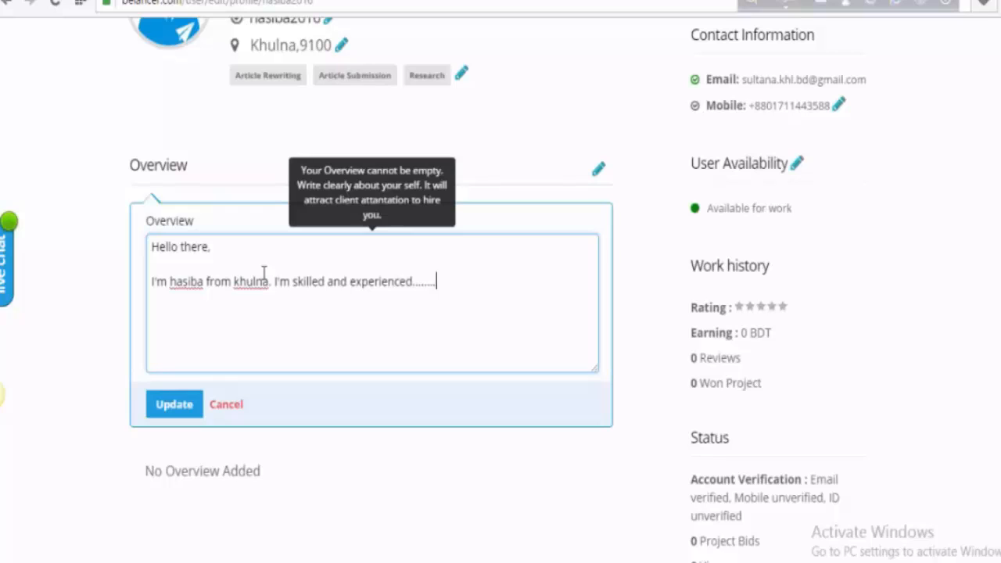
click(162, 410)
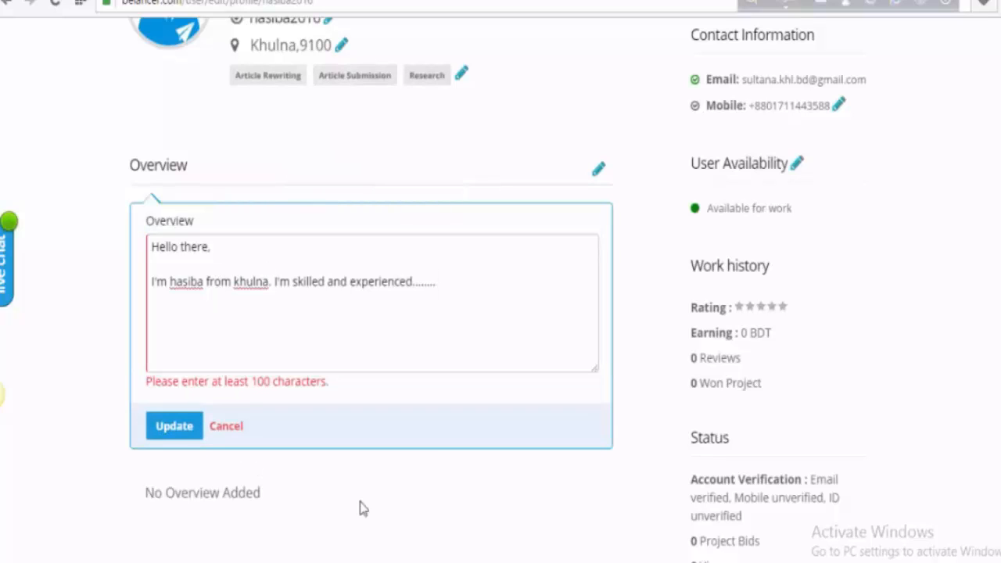
- Extend the overview with an offer of skill-related support and thanks, then save it
click(426, 281)
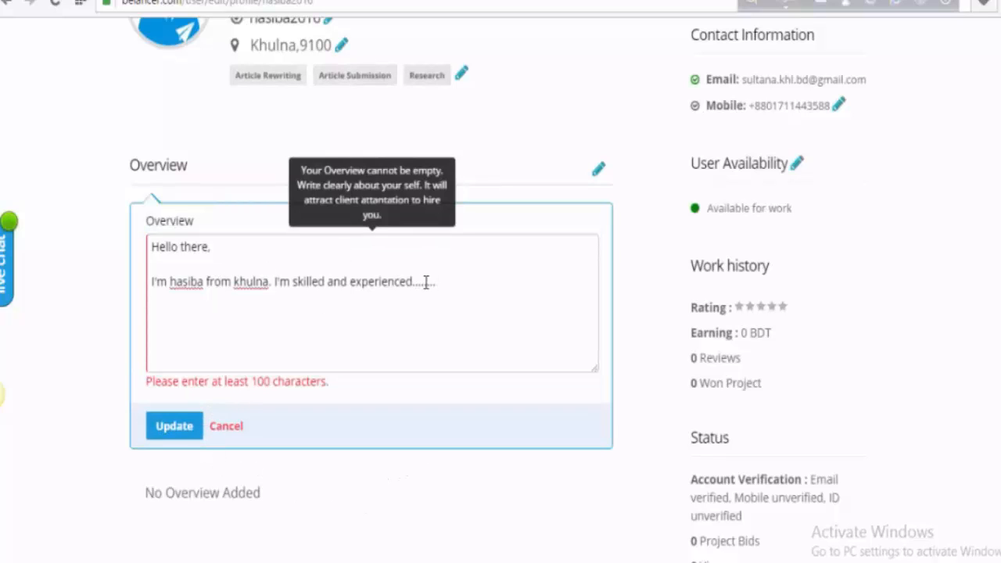
text(you)
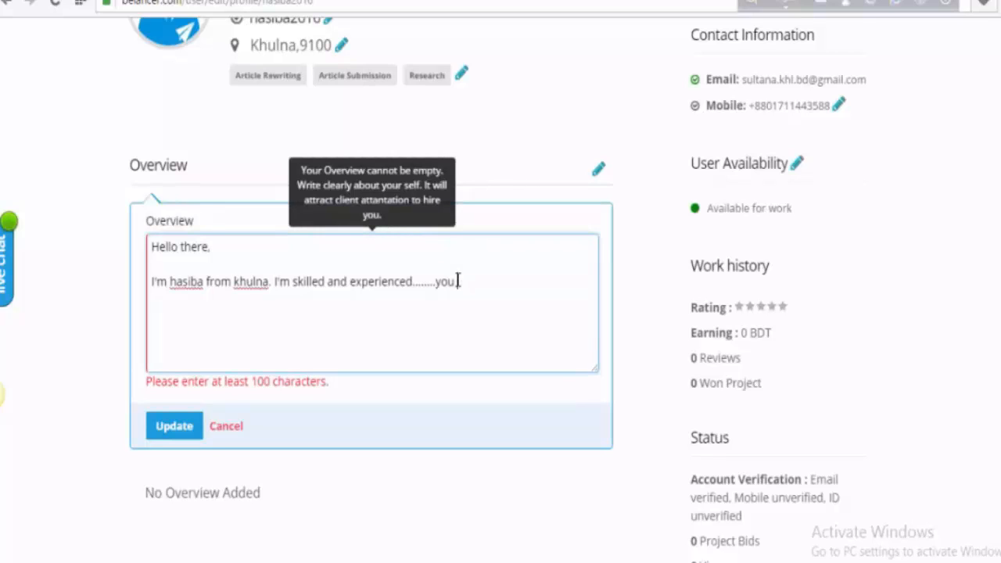
text( I'm knock me f)
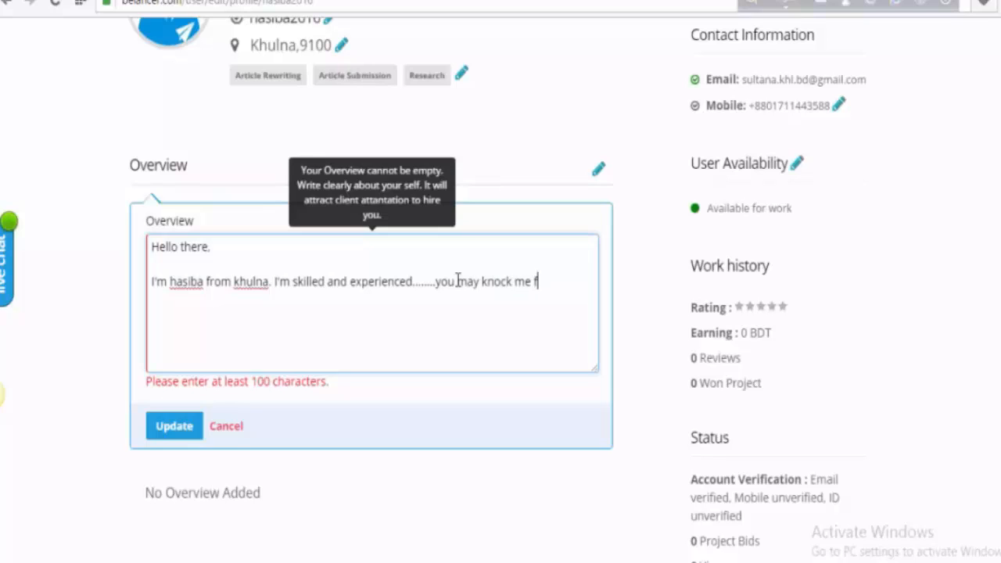
text(or any)
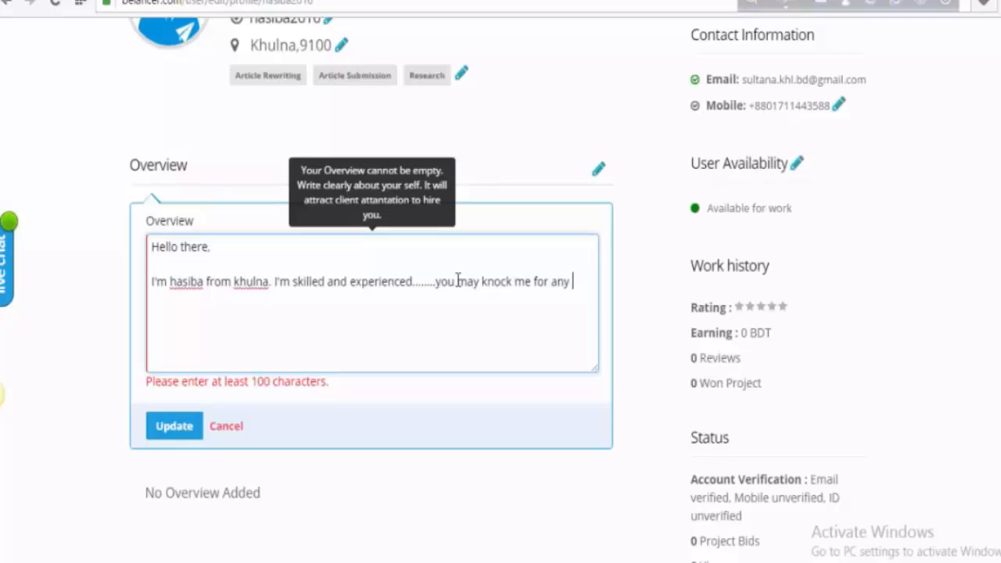
text( kind )
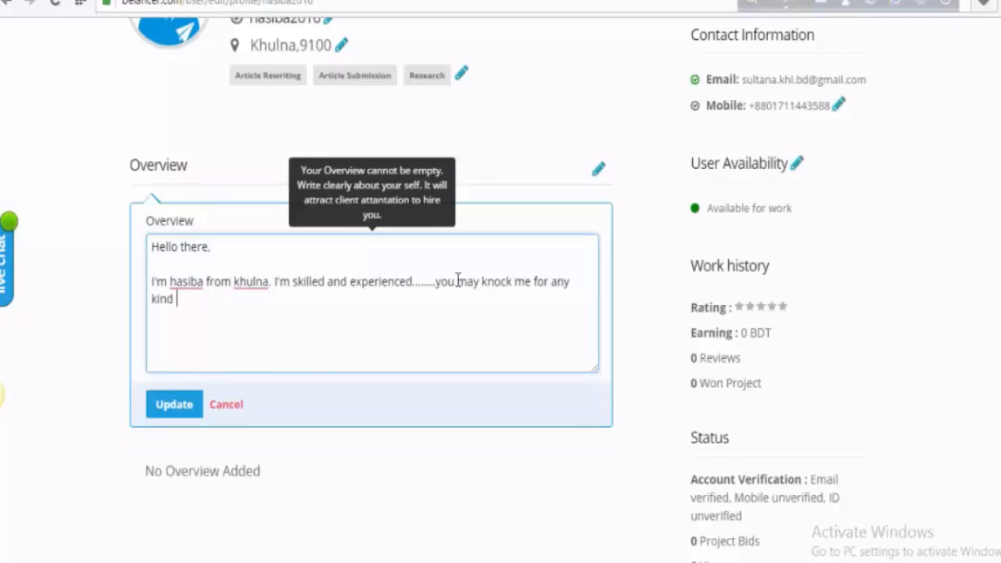
text(of support relate)
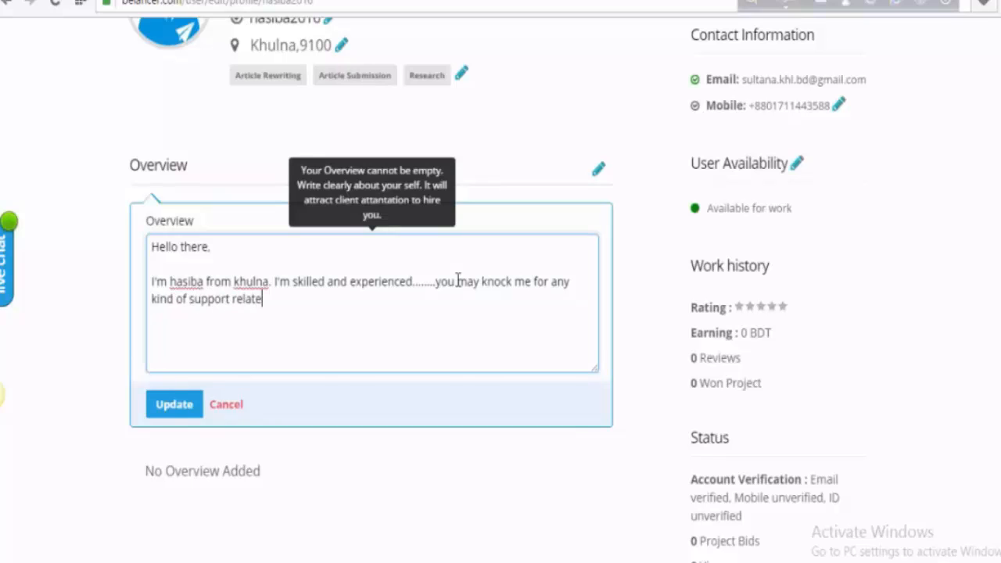
text(d to my skills.)
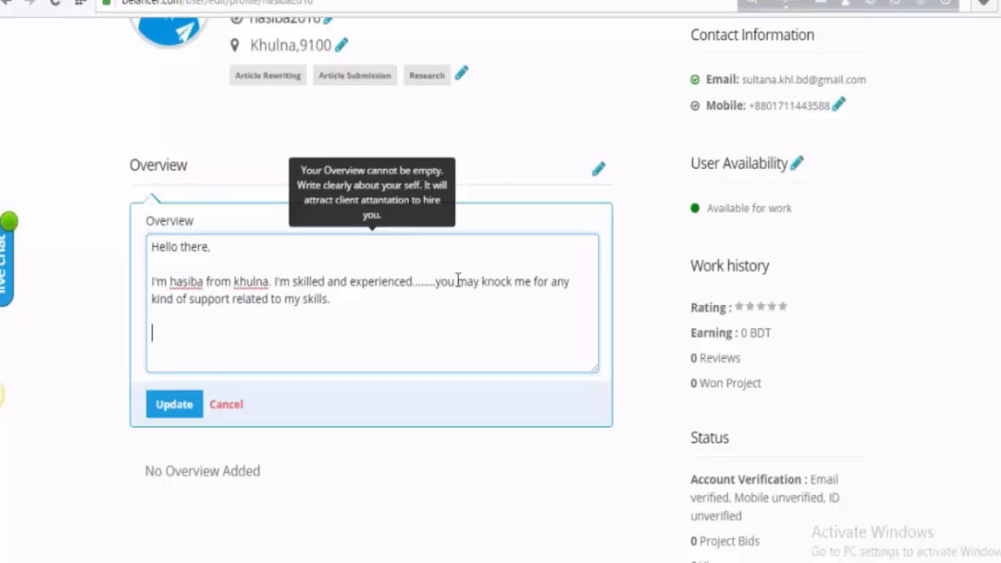
text(Thanks :))
click(173, 408)
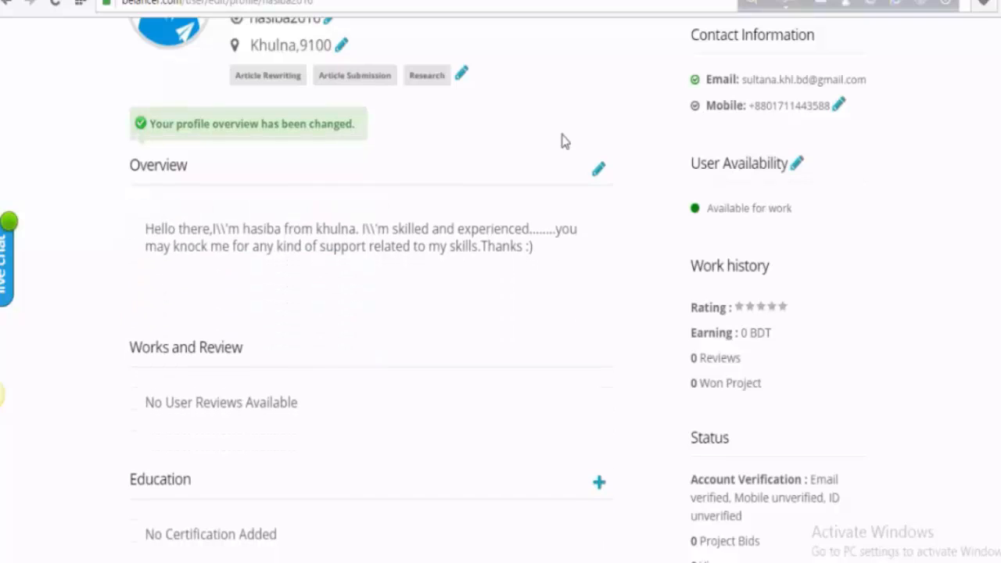
- Replace the profile address Khulna,9100 with 'Virtual Assistant' and save the change
scroll(415, 141, up, 2)
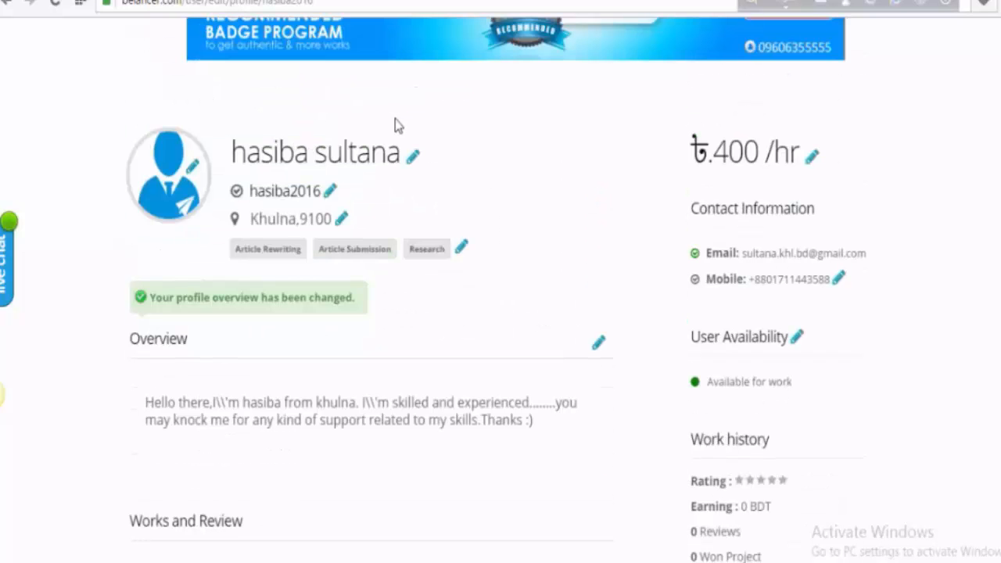
click(340, 225)
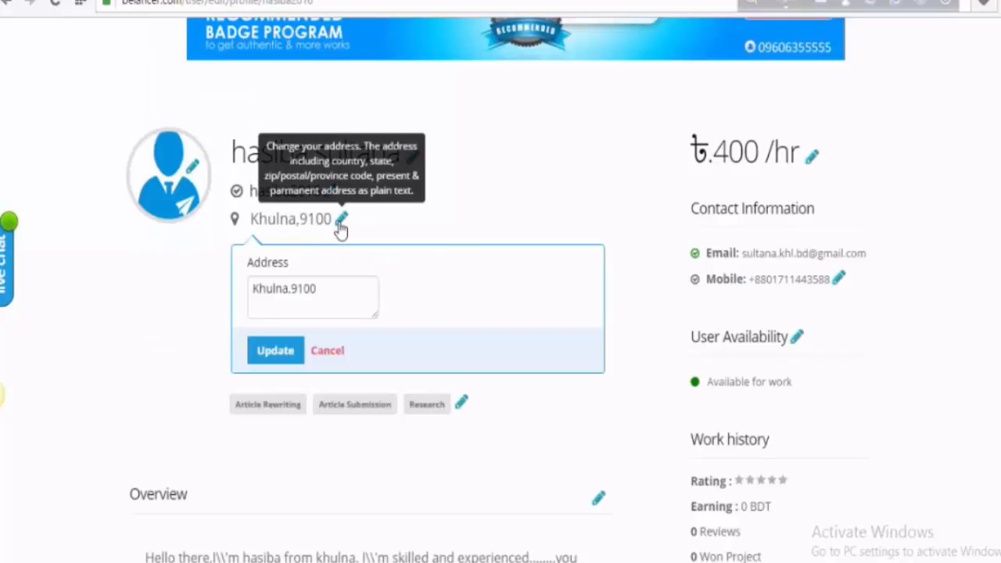
drag(323, 287, 252, 283)
key(BackSpace)
text(Vi)
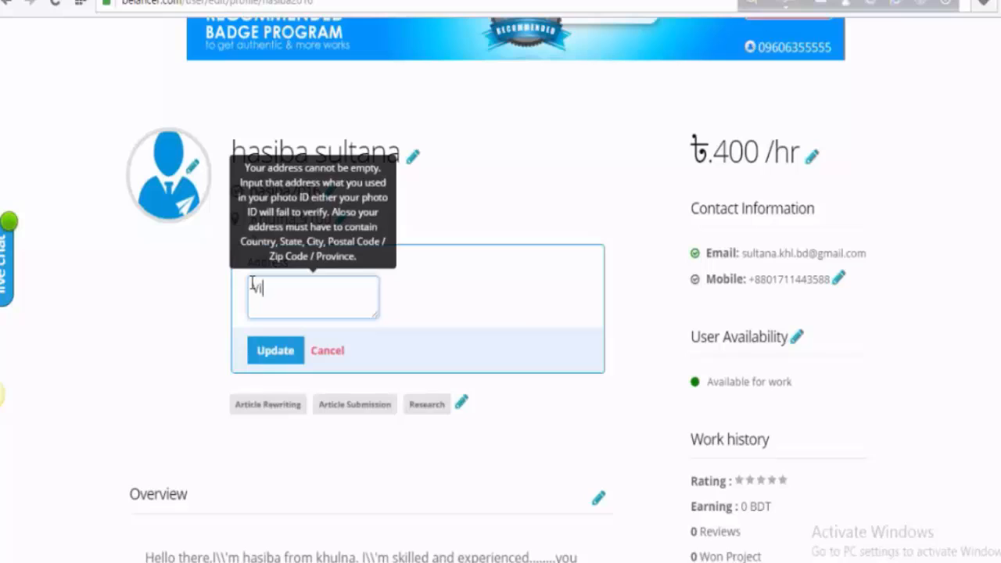
text(rtual Assistant)
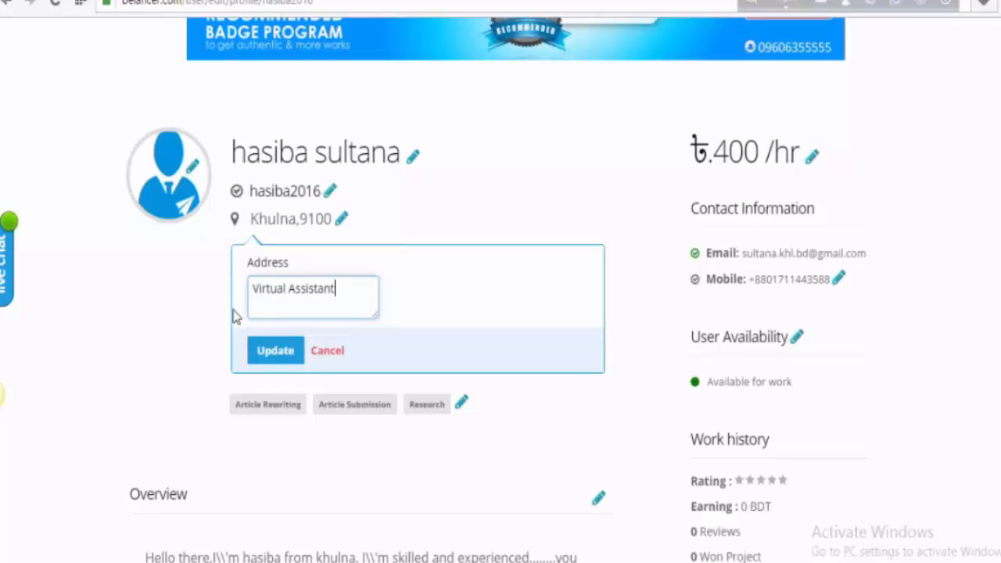
click(276, 358)
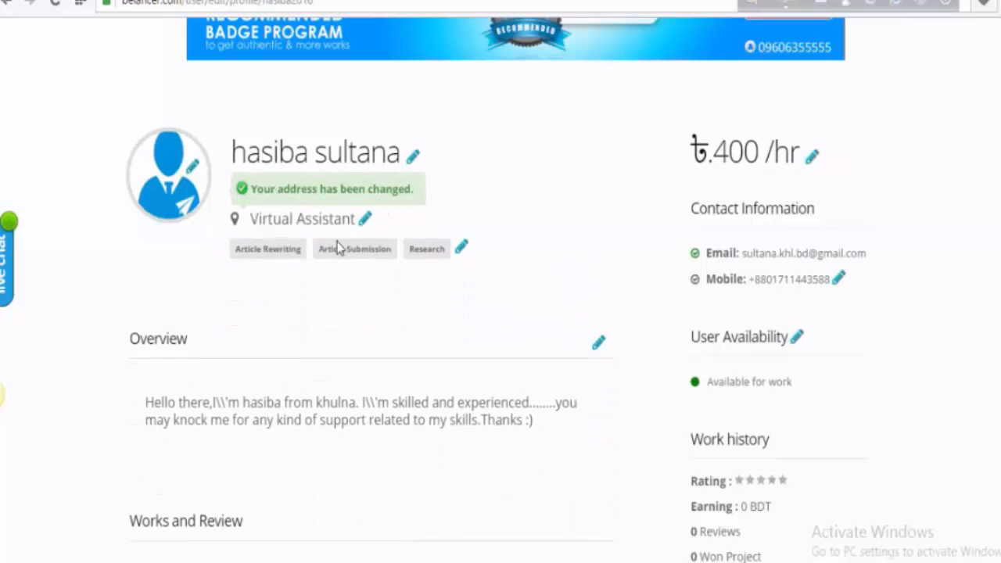
scroll(314, 422, down, 1)
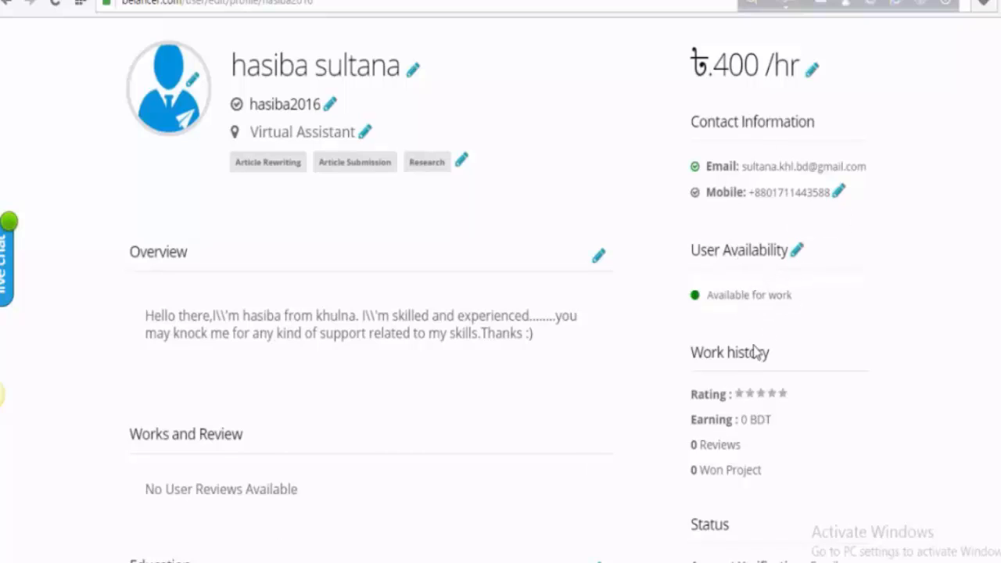
- Open a blank Education form and step through its school, date, study and description fields
scroll(766, 411, down, 2)
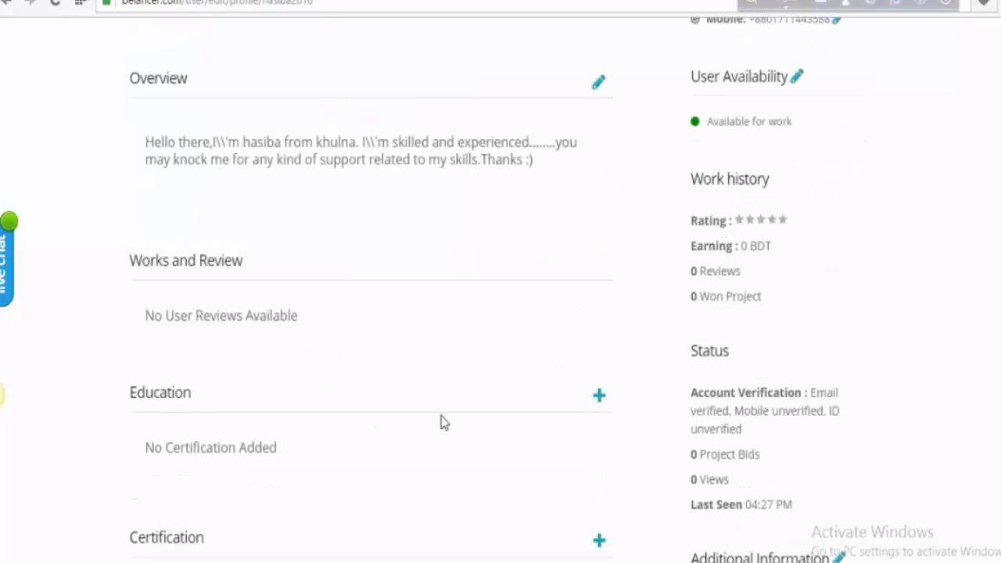
click(602, 420)
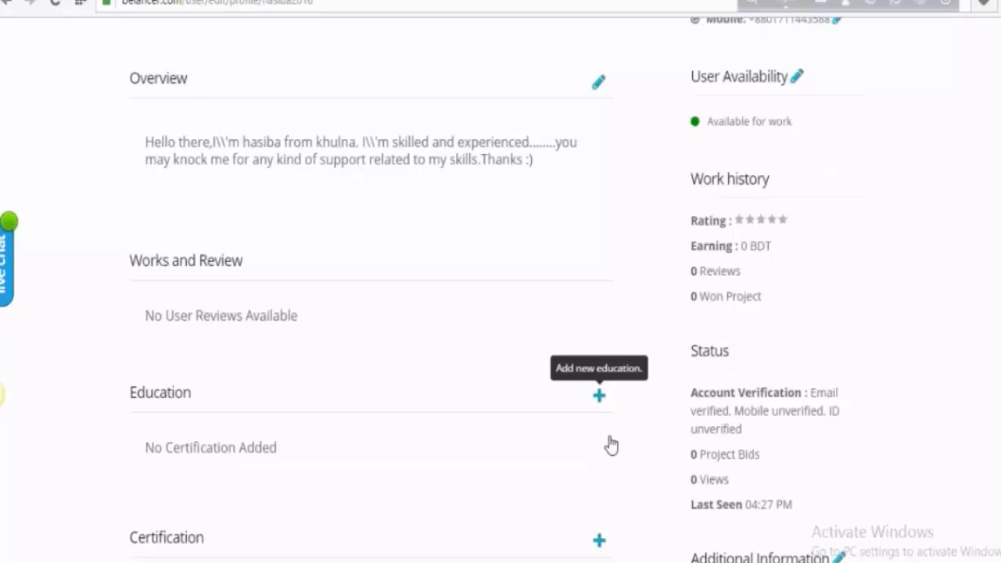
scroll(364, 476, down, 2)
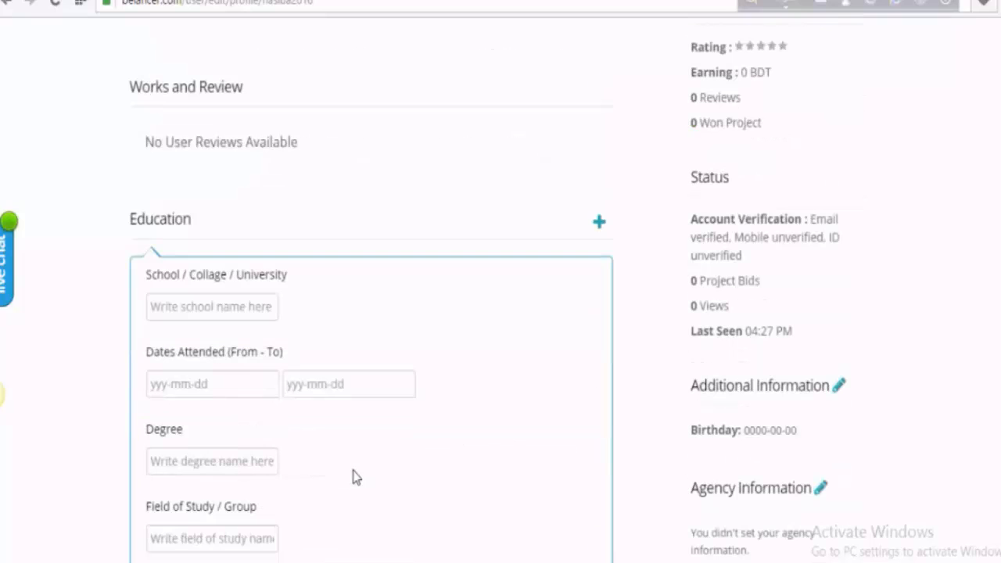
click(238, 306)
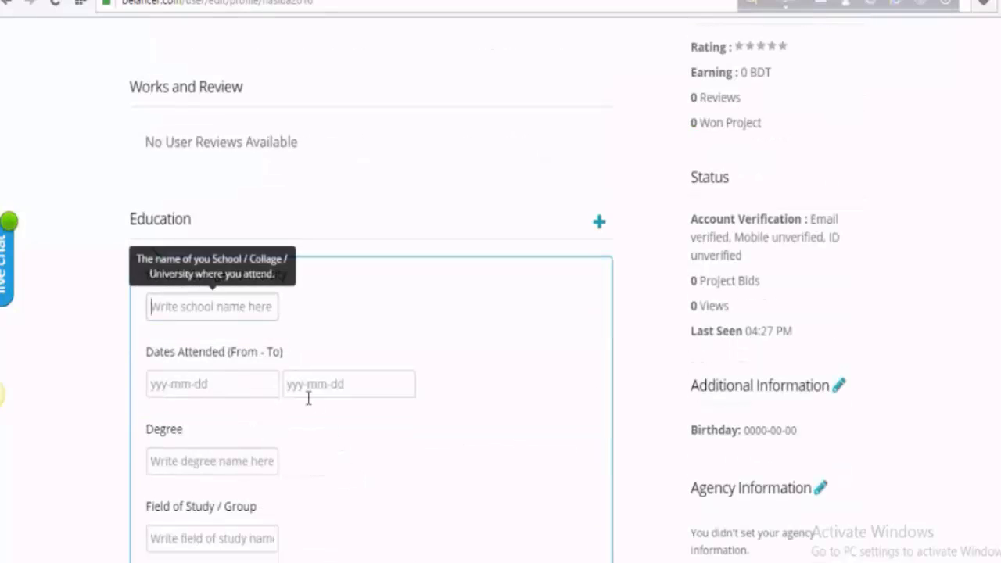
key(Tab)
key(Tab)
scroll(224, 444, down, 1)
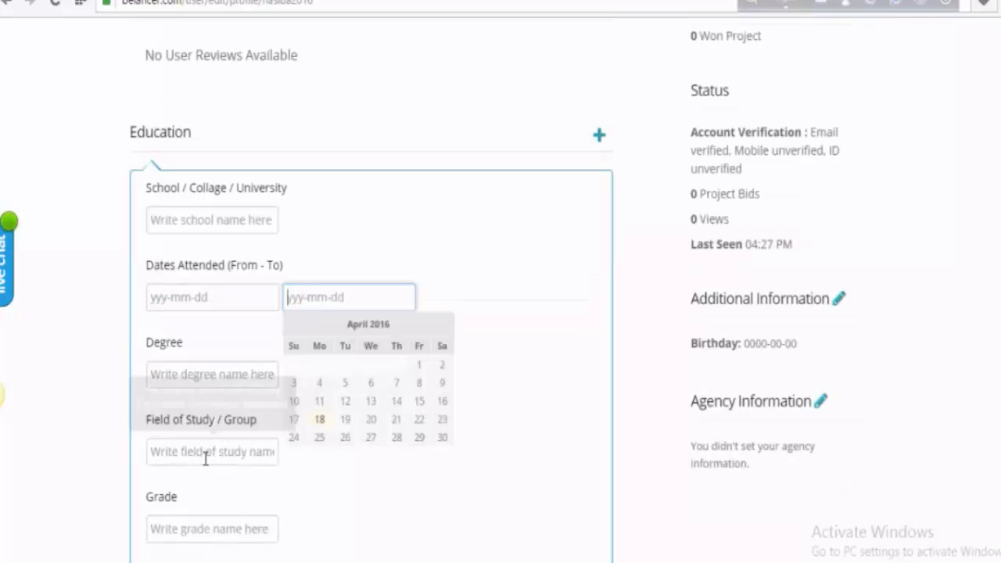
click(211, 461)
scroll(212, 463, down, 2)
click(201, 445)
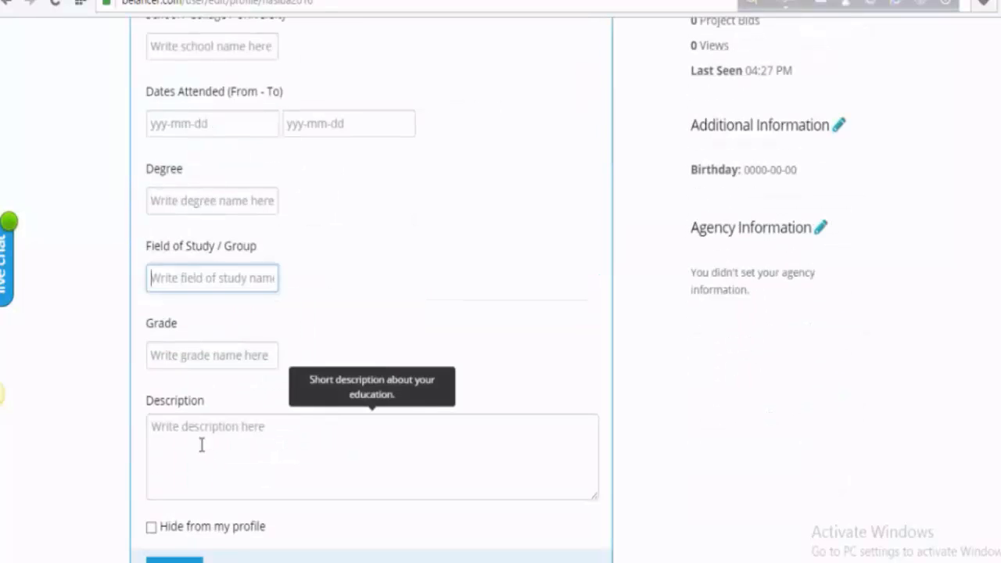
scroll(239, 463, down, 2)
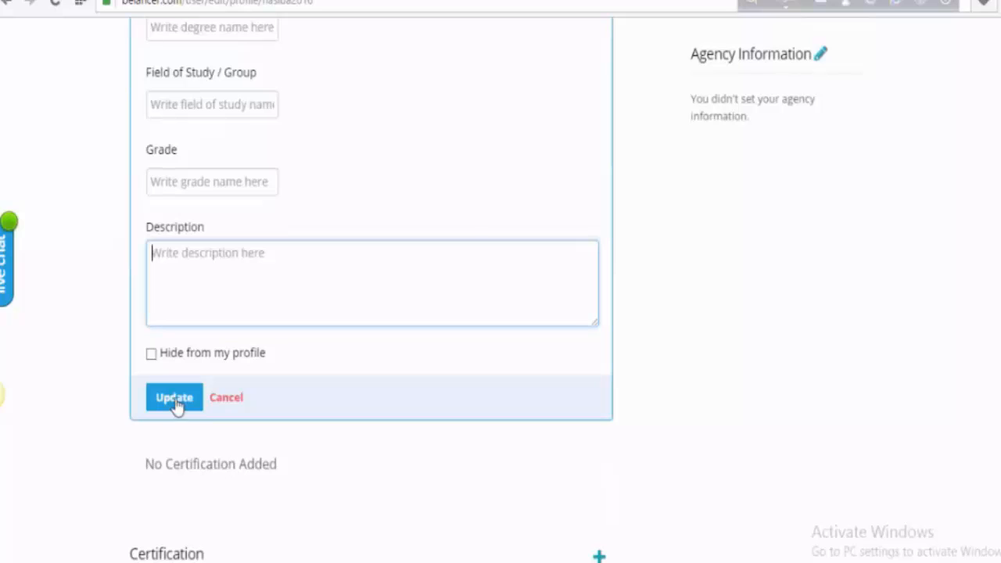
scroll(258, 443, down, 3)
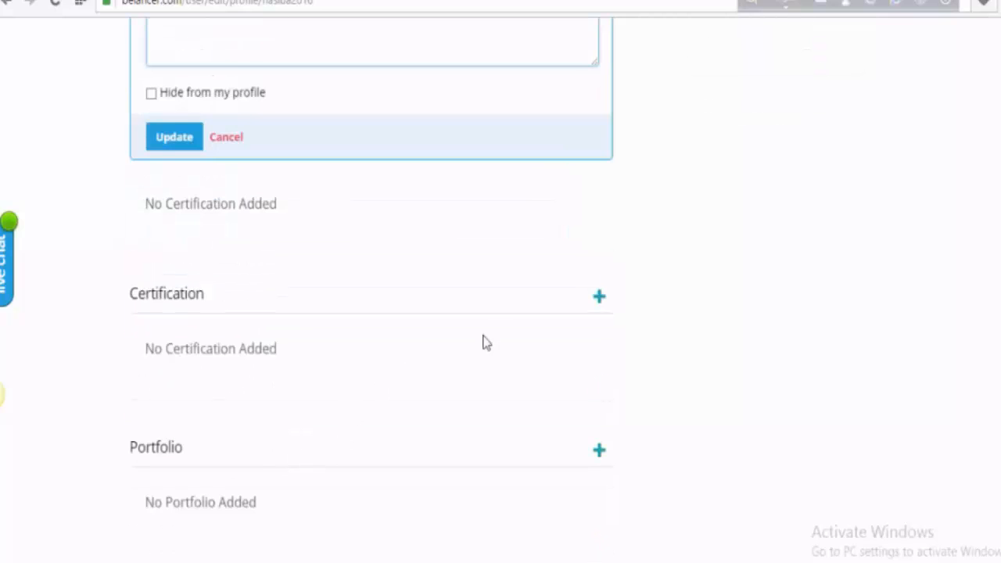
- Open a blank Certification form, leave it empty, and move down to the Portfolio section
click(601, 301)
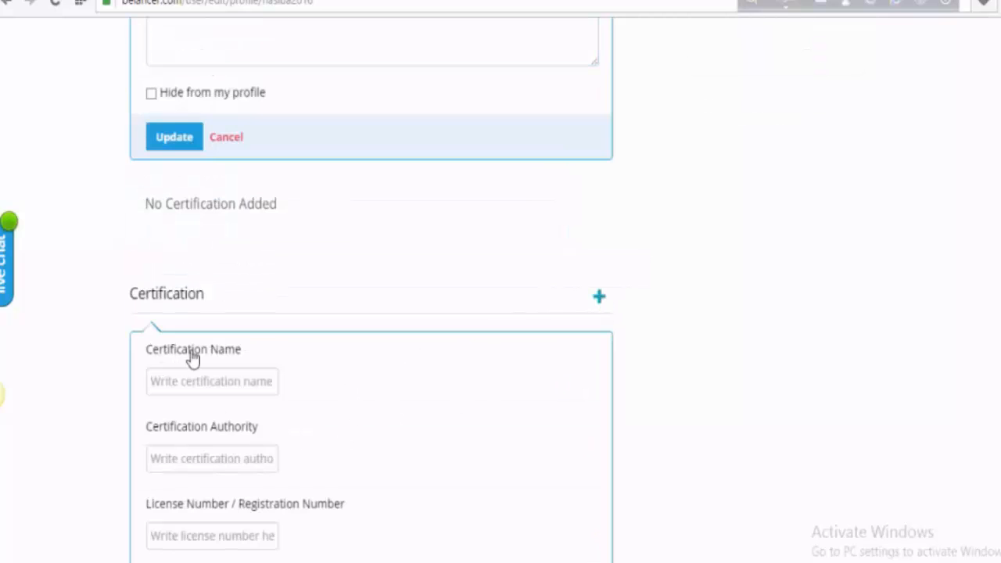
scroll(197, 435, down, 2)
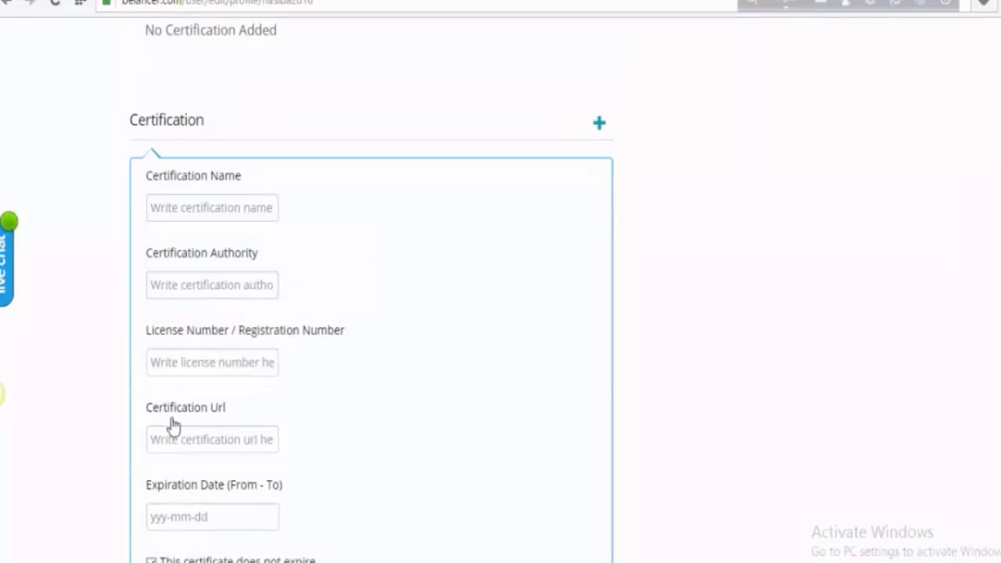
scroll(172, 454, down, 2)
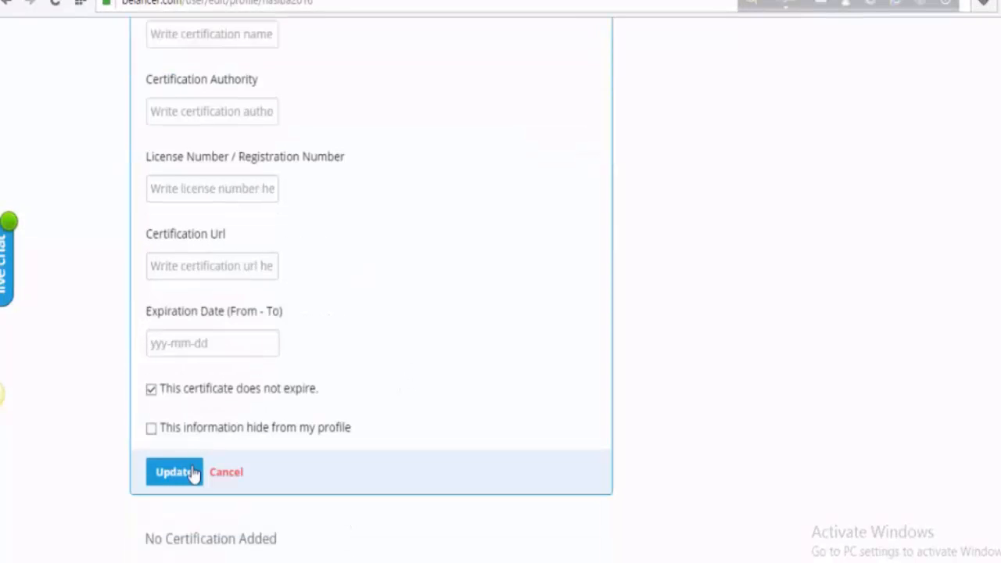
scroll(269, 353, down, 6)
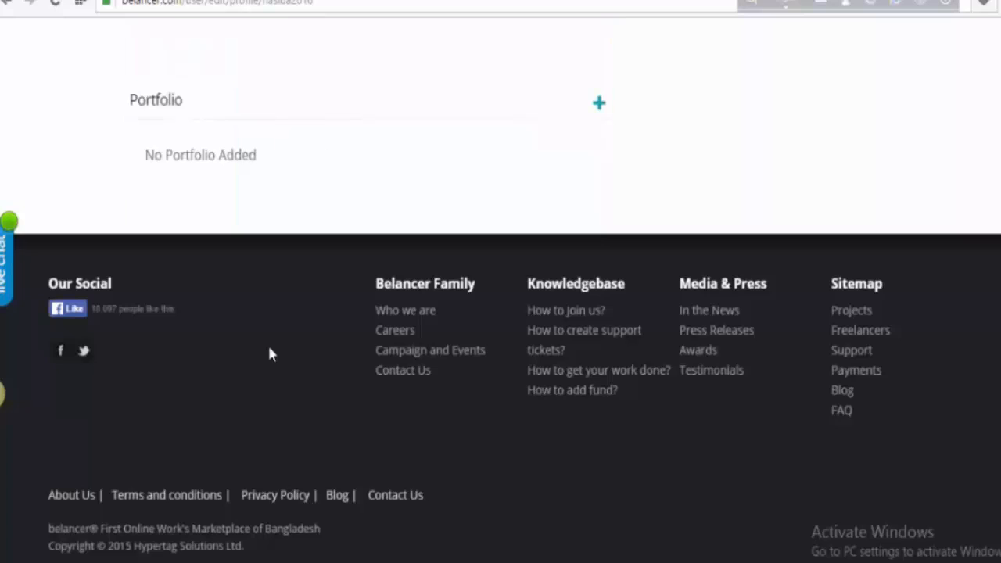
scroll(270, 352, up, 1)
scroll(244, 295, up, 2)
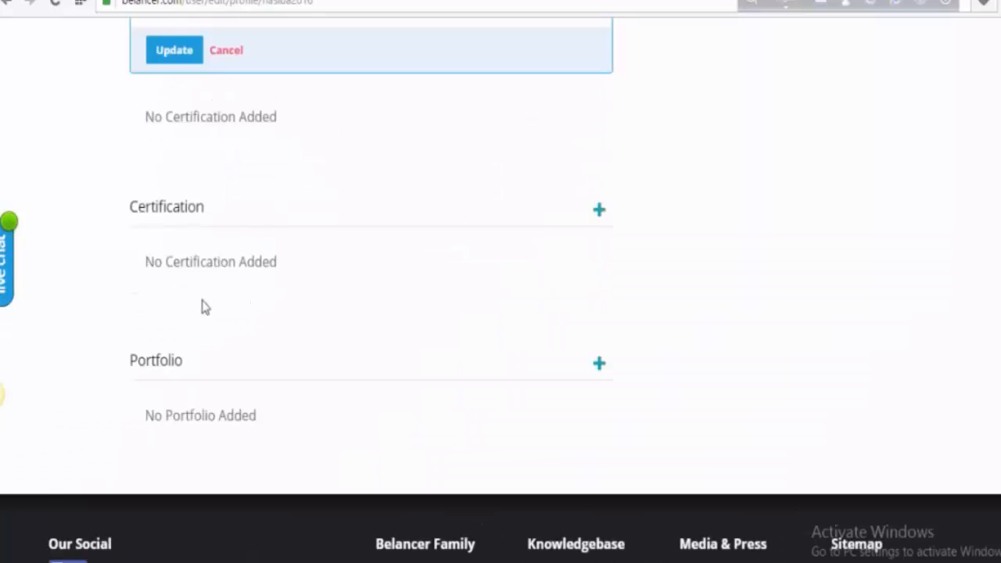
scroll(203, 306, down, 1)
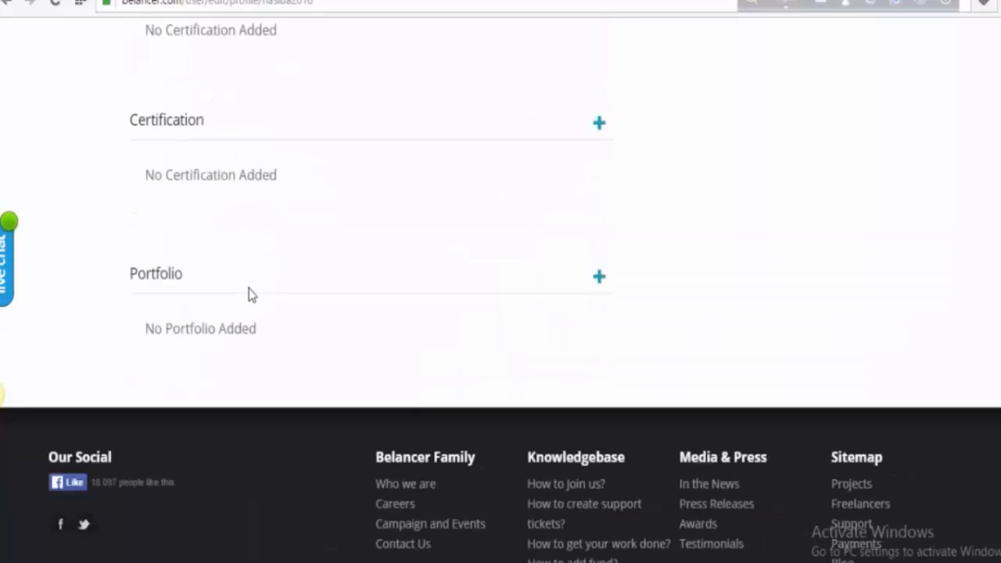
- Start a portfolio entry titled 'Article' and copy the article's opening paragraph from Word
click(602, 289)
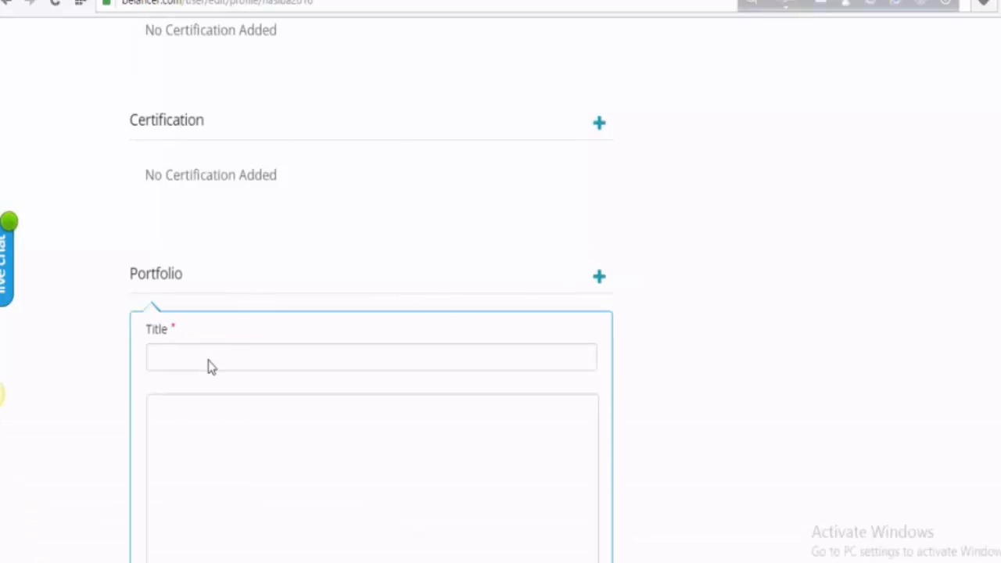
click(178, 356)
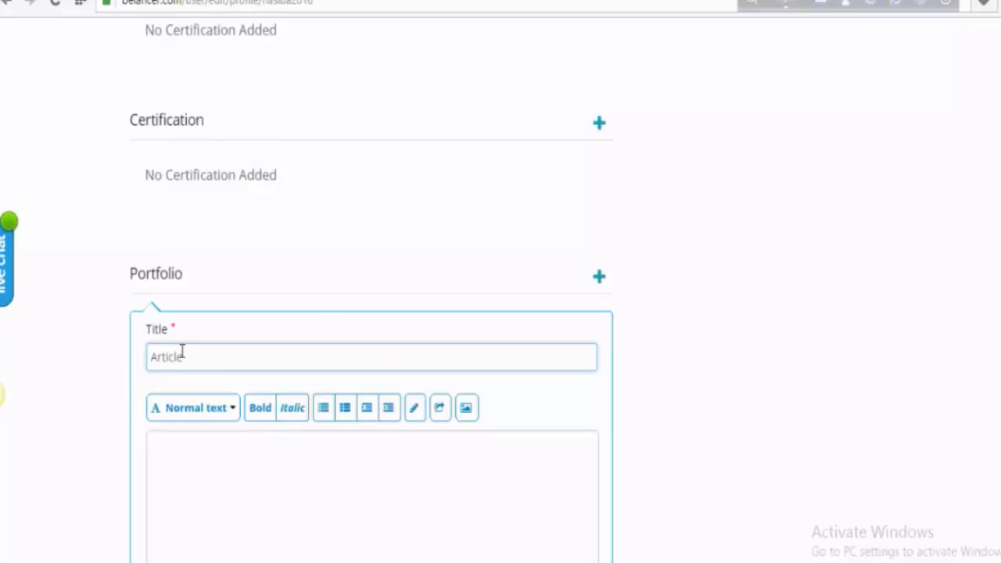
key(alt+Tab)
drag(274, 297, 702, 402)
key(ctrl+c)
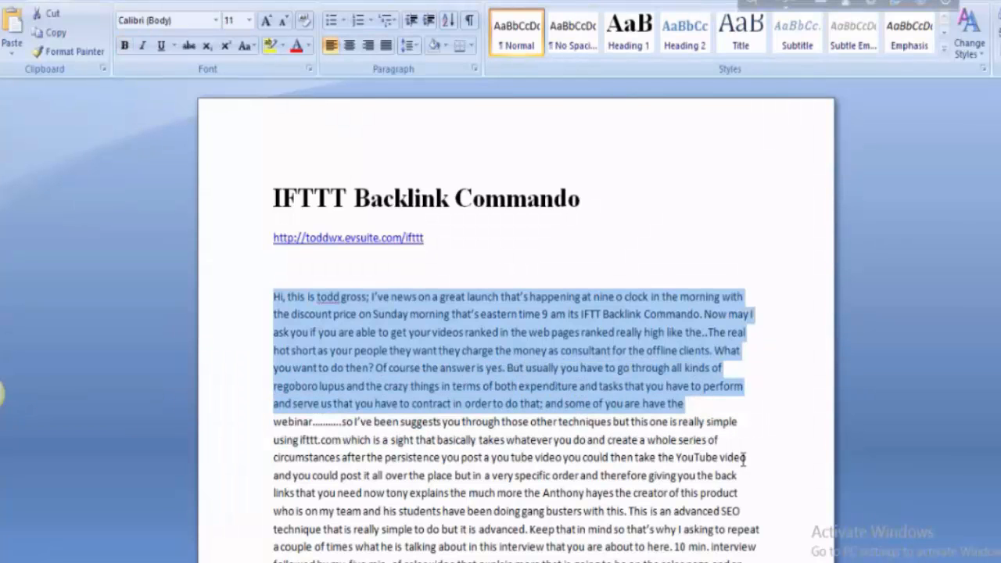
key(alt+Tab)
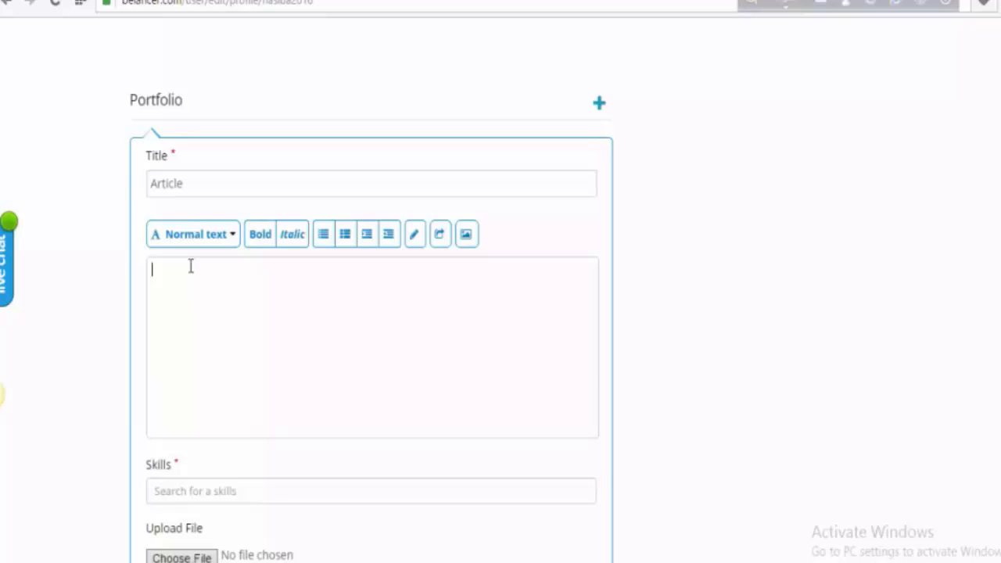
- Paste the IFTT Backlink Commando paragraph into the portfolio description and select it
key(ctrl+v)
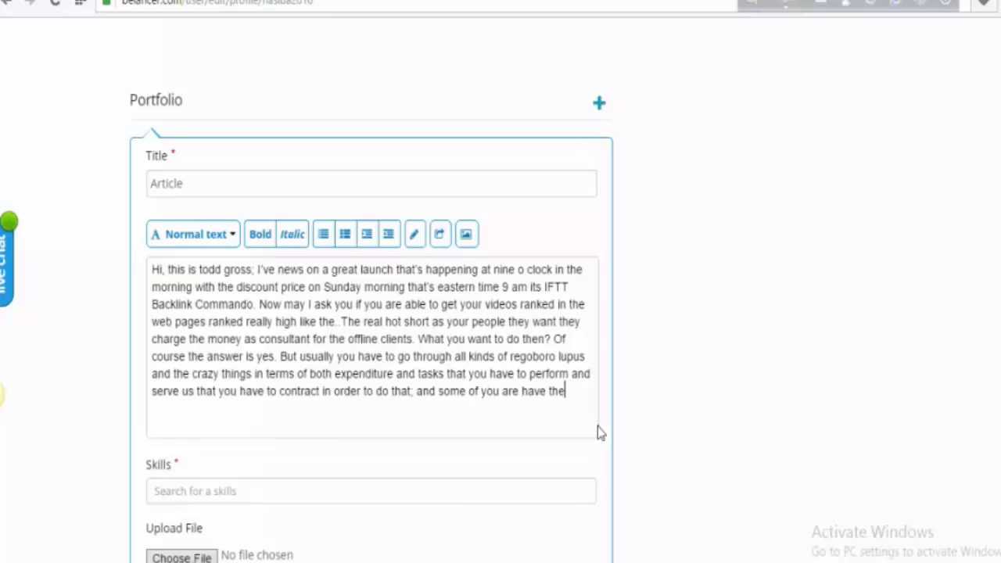
drag(575, 396, 145, 269)
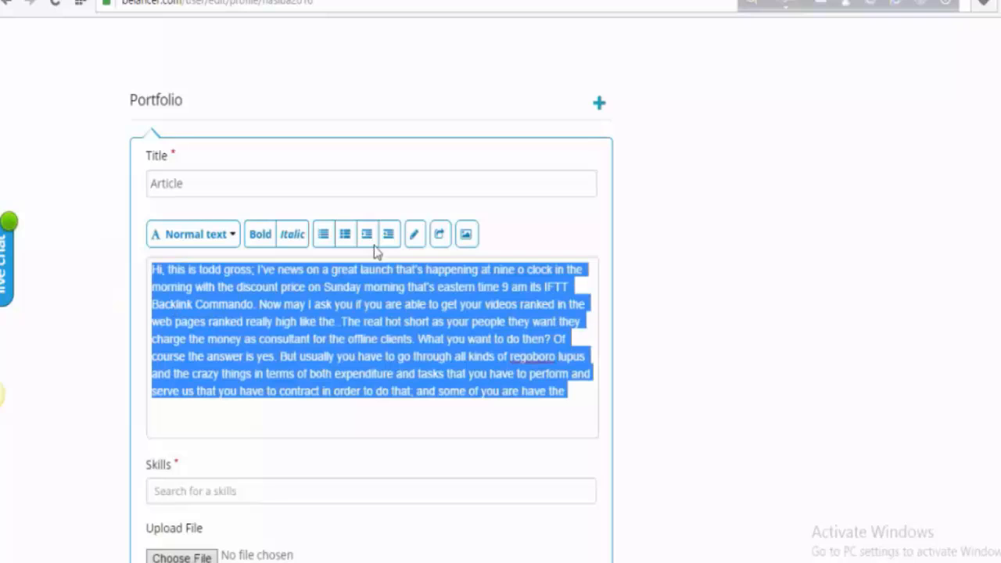
scroll(190, 498, down, 2)
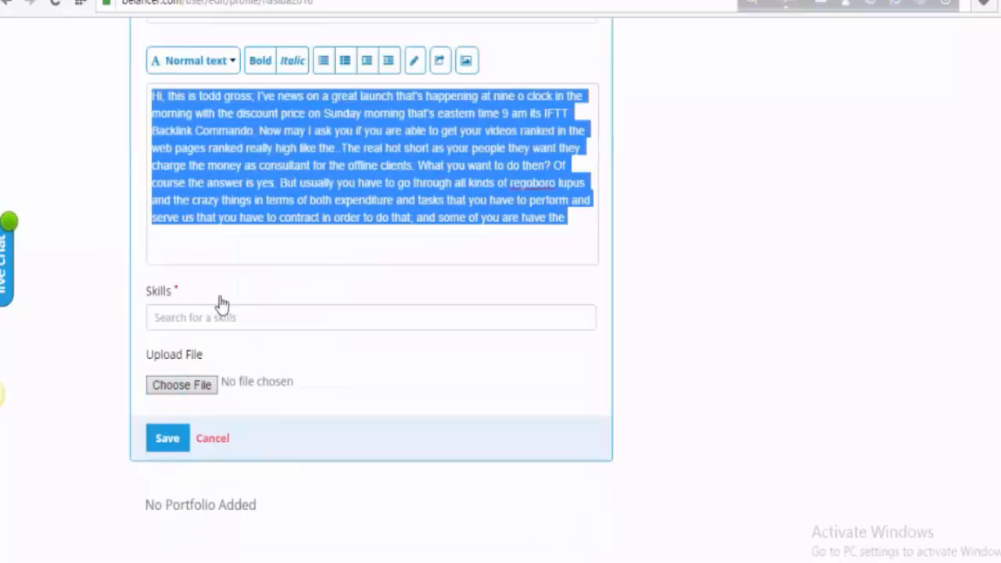
- Dismiss the file picker without uploading anything and return to the blank Education form
click(331, 259)
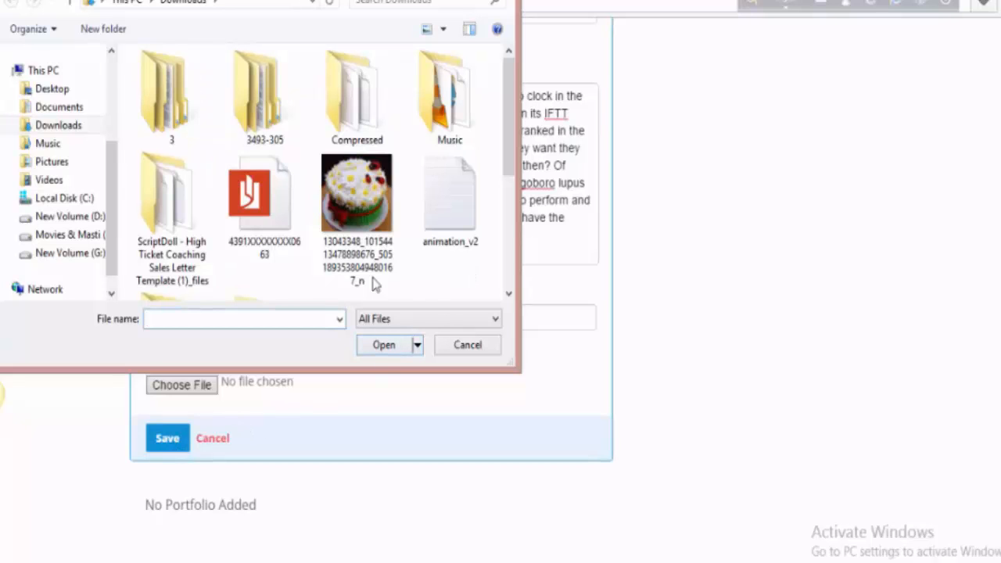
click(501, 1)
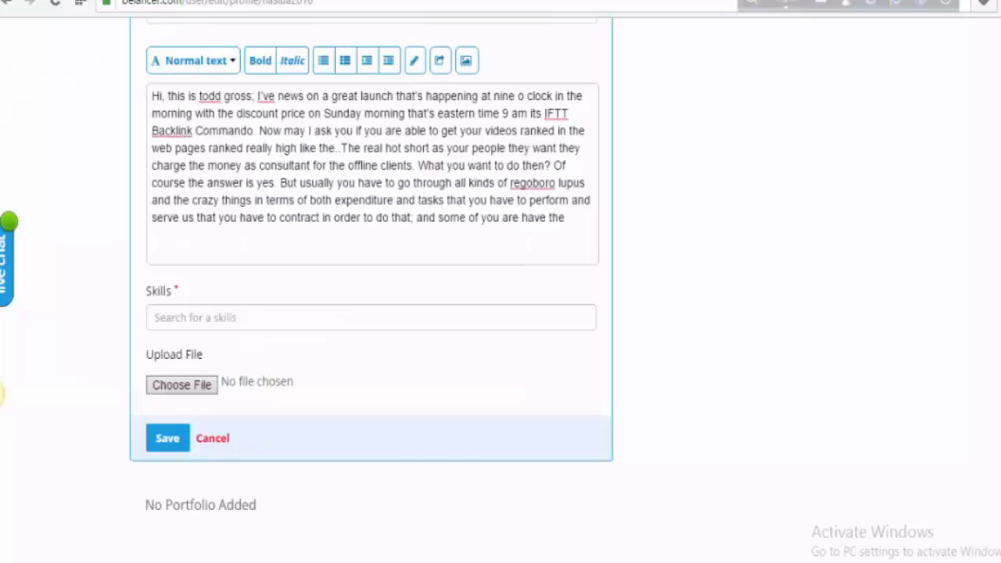
scroll(387, 261, up, 5)
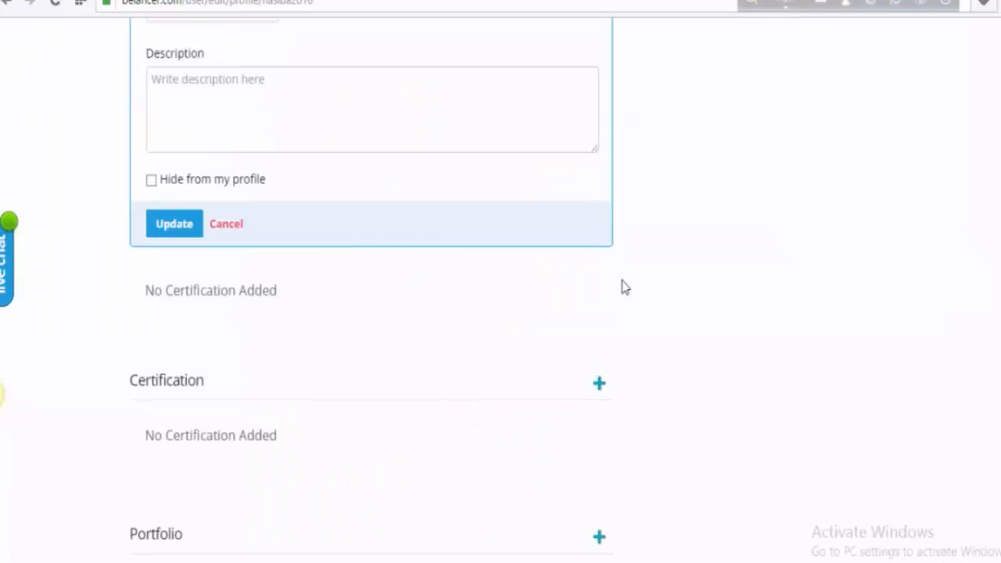
scroll(624, 287, up, 6)
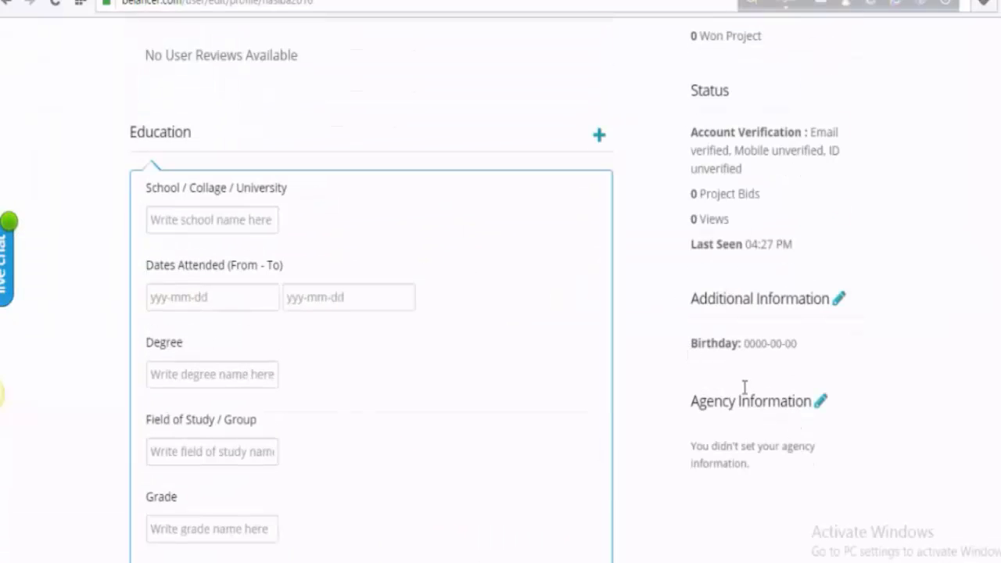